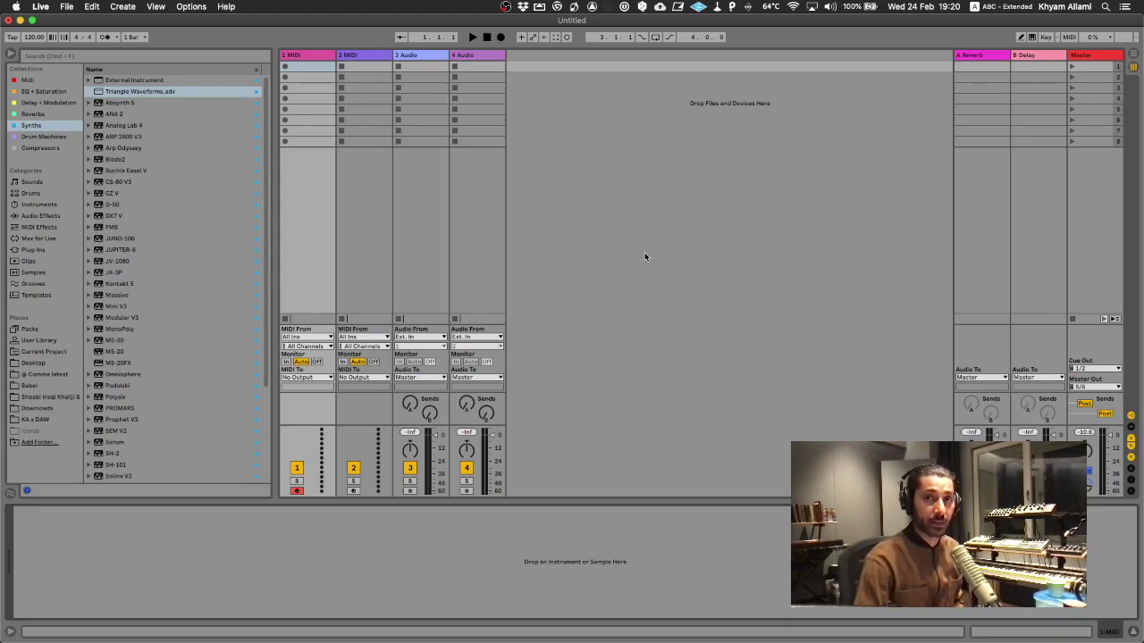
Switch to Audio MIDI Setup and check the IAC Driver's online status and list of bus ports
key(super+Tab)
key(super+Tab)
key(super+Tab)
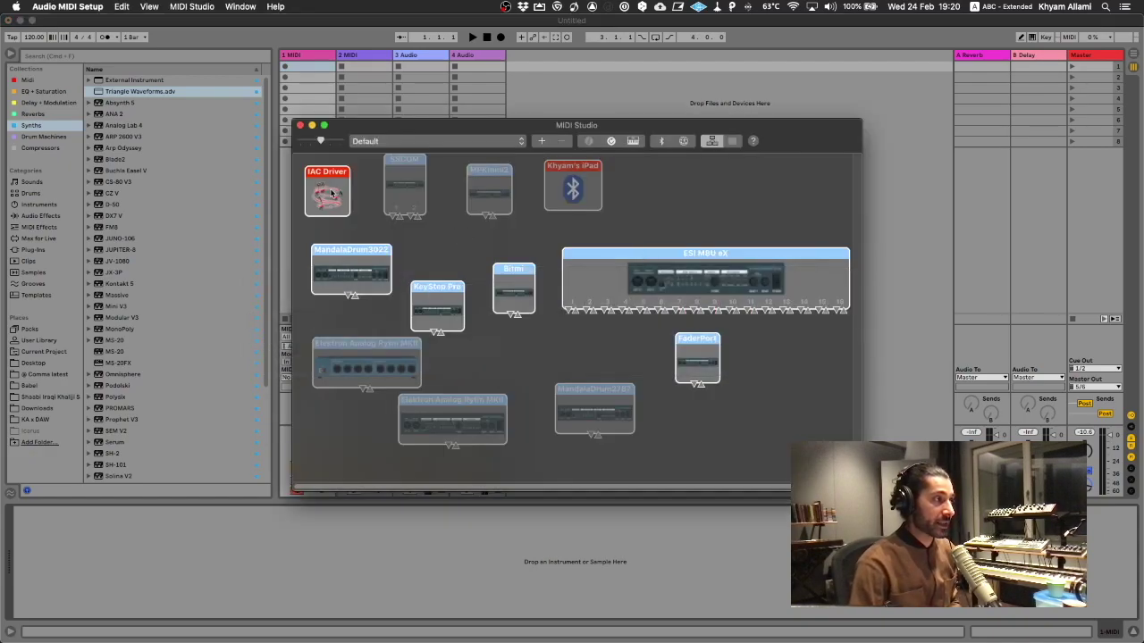
click(331, 192)
double_click(331, 192)
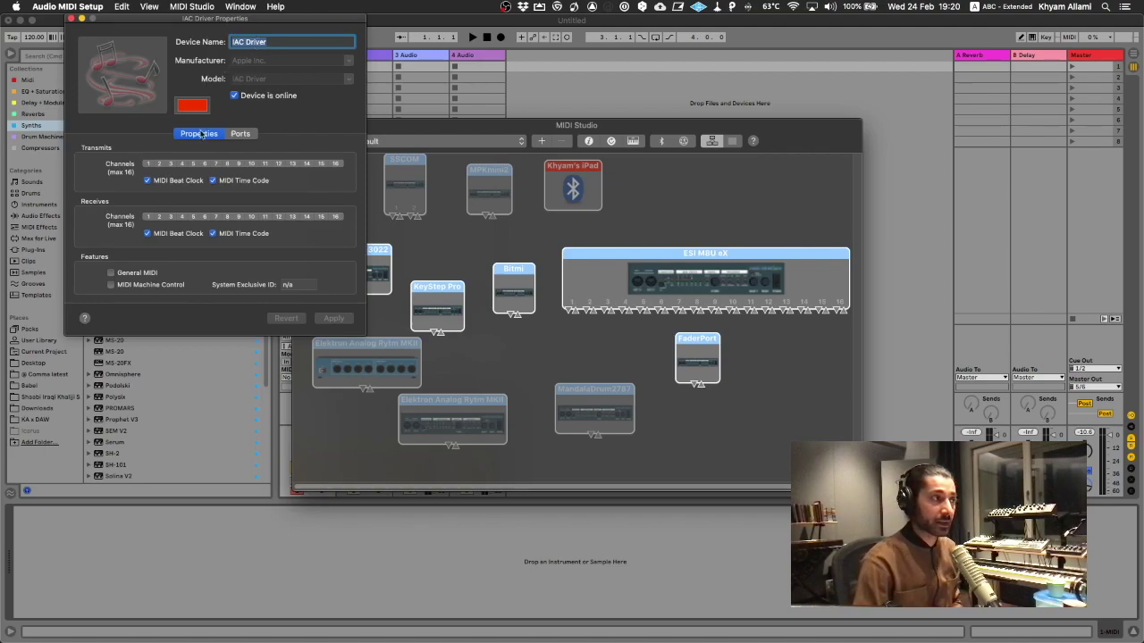
click(242, 134)
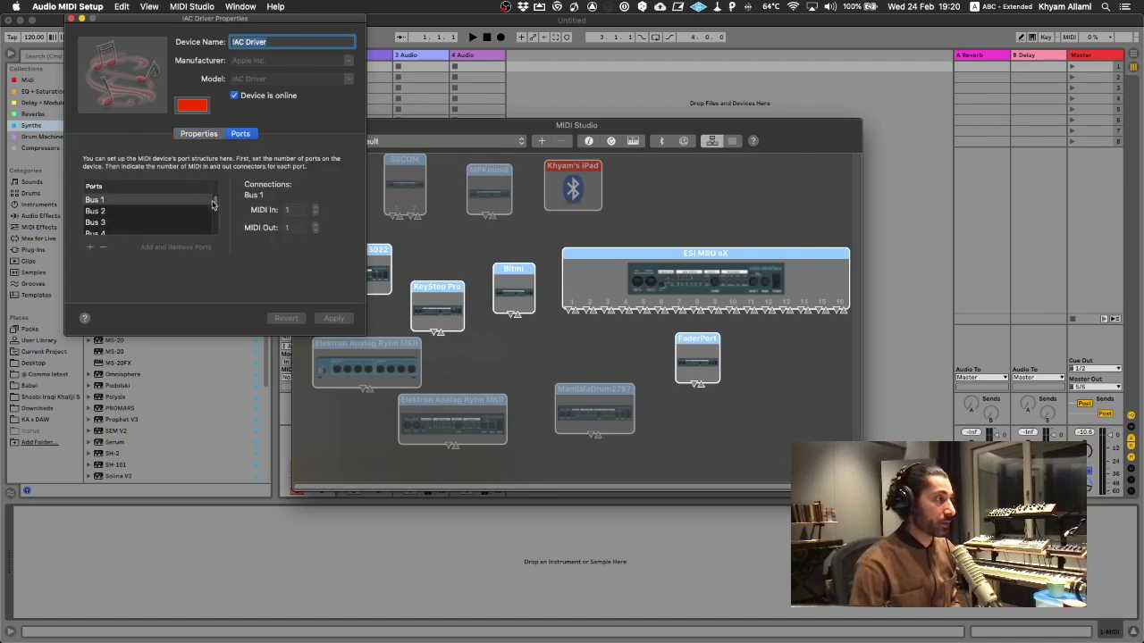
mouse_move(214, 207)
mouse_down()
mouse_move(215, 232)
mouse_move(215, 204)
mouse_up()
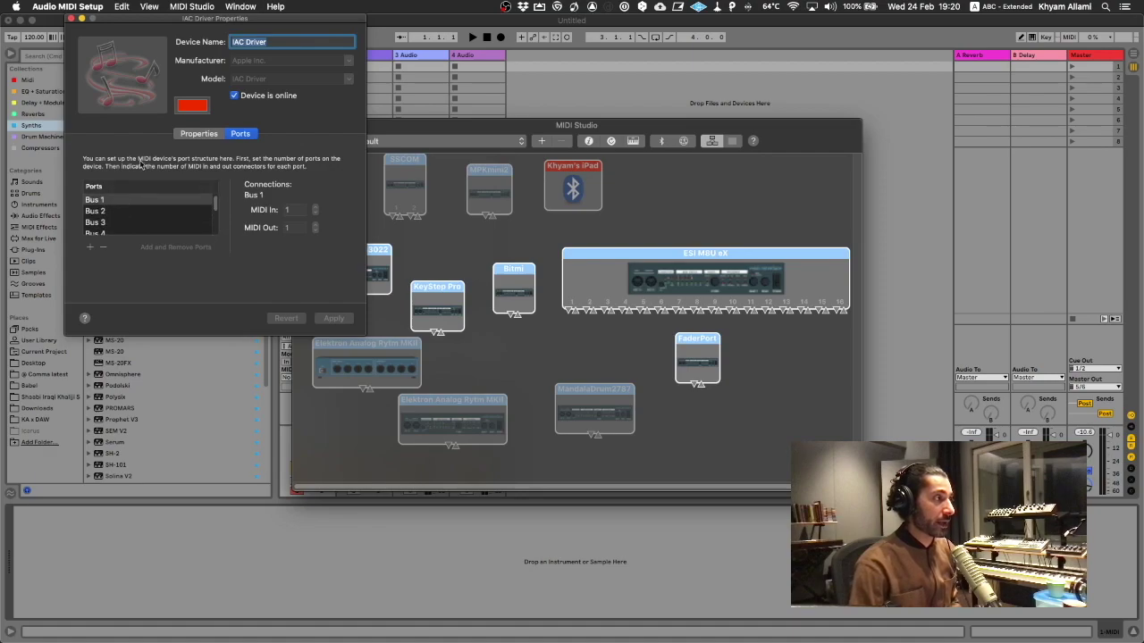
click(71, 19)
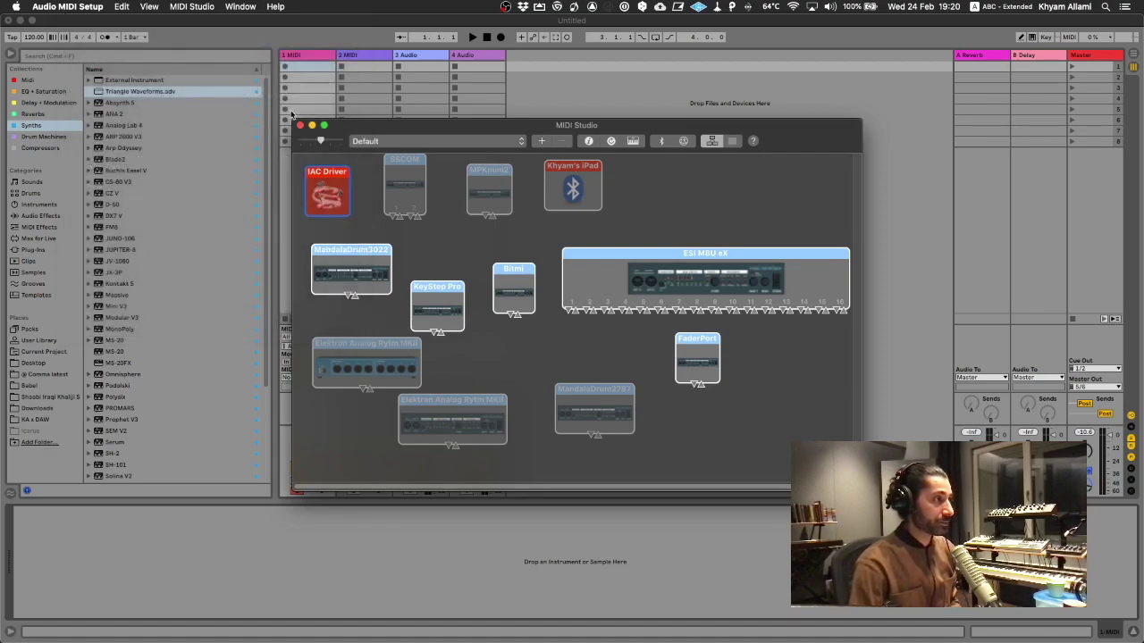
click(301, 125)
Switch to Leimma in Brave, load the African Equihepatonic tuning system and choose its Equihepatonic 1 subset
key(super+Tab)
key(super+Tab)
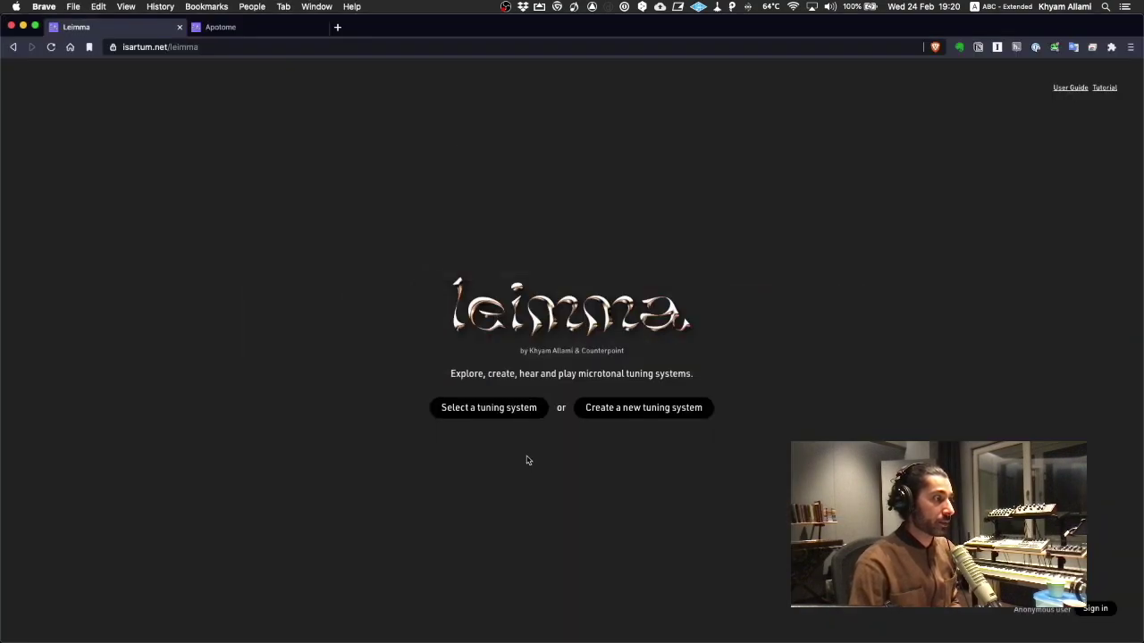
click(492, 408)
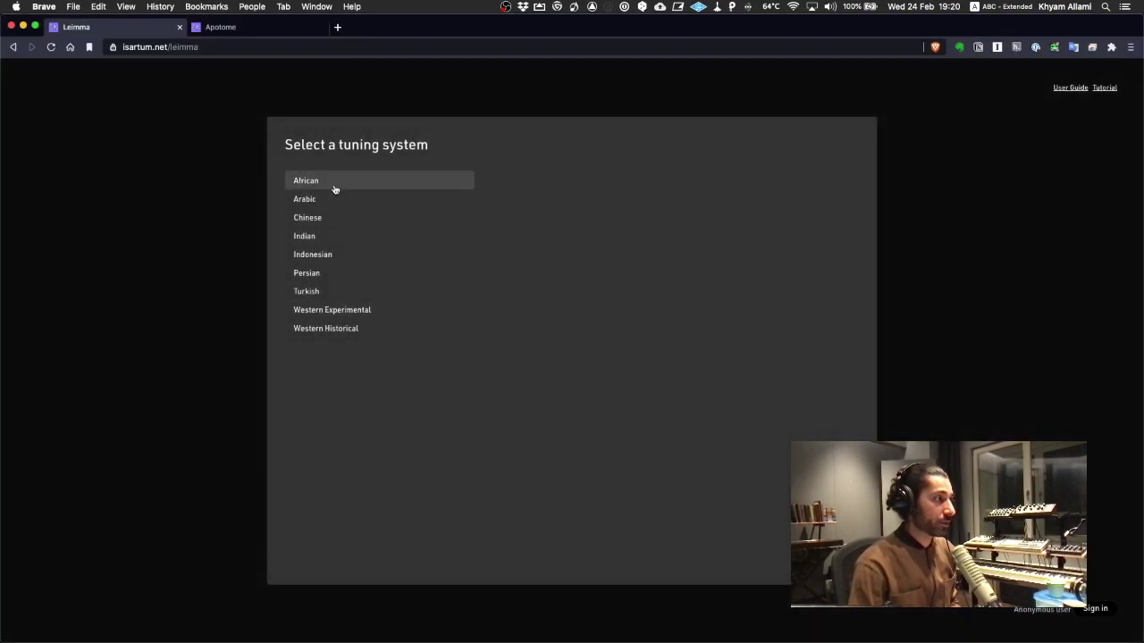
click(332, 187)
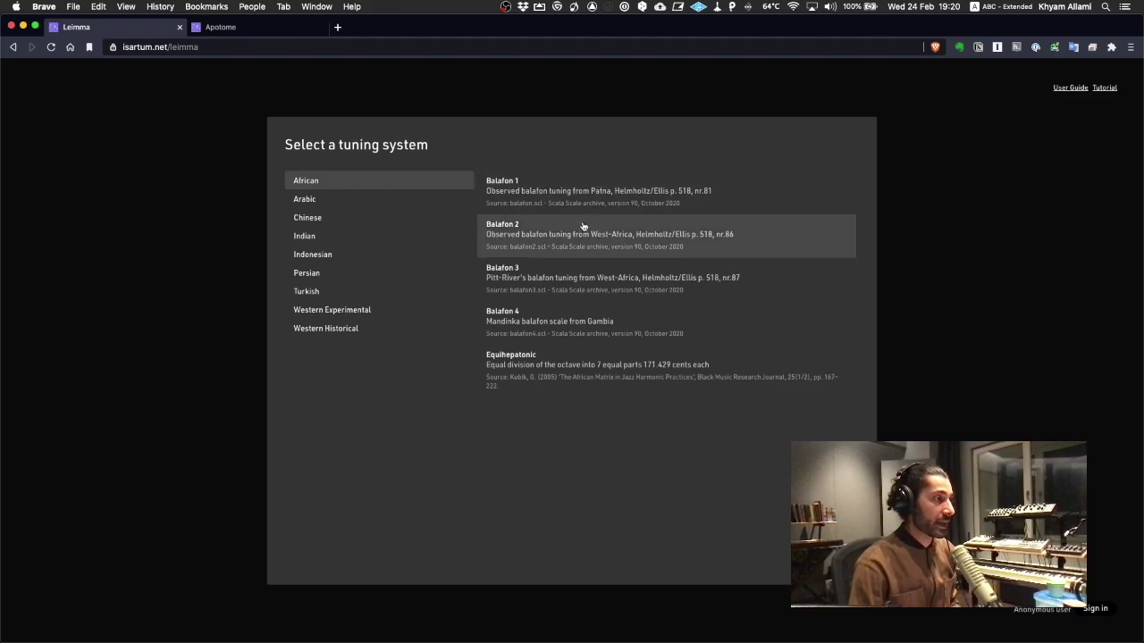
click(524, 370)
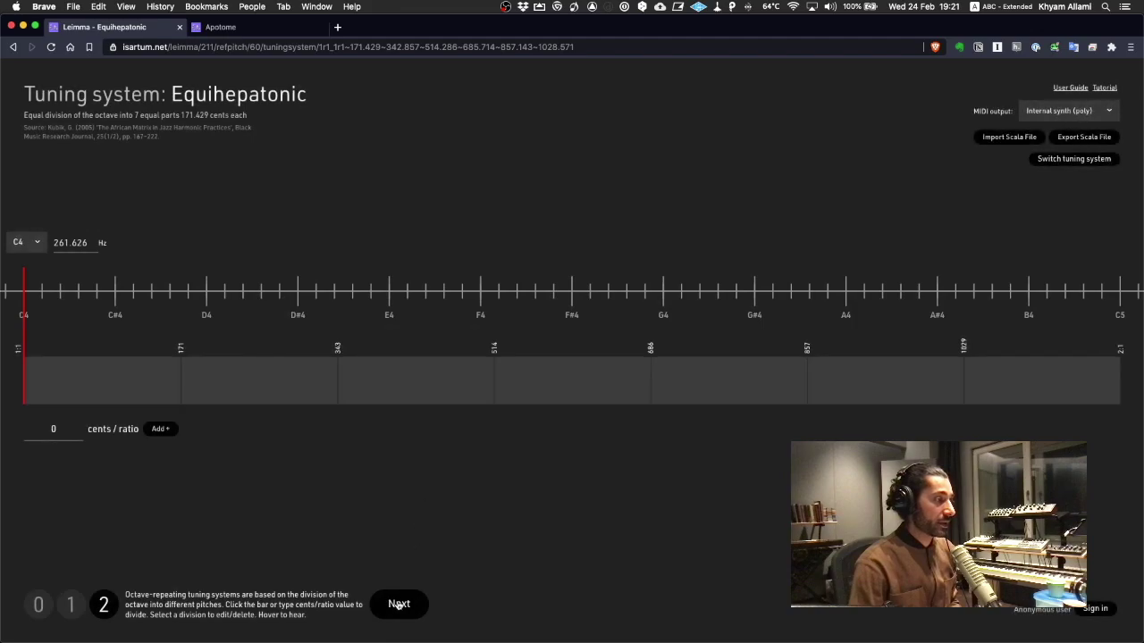
click(399, 605)
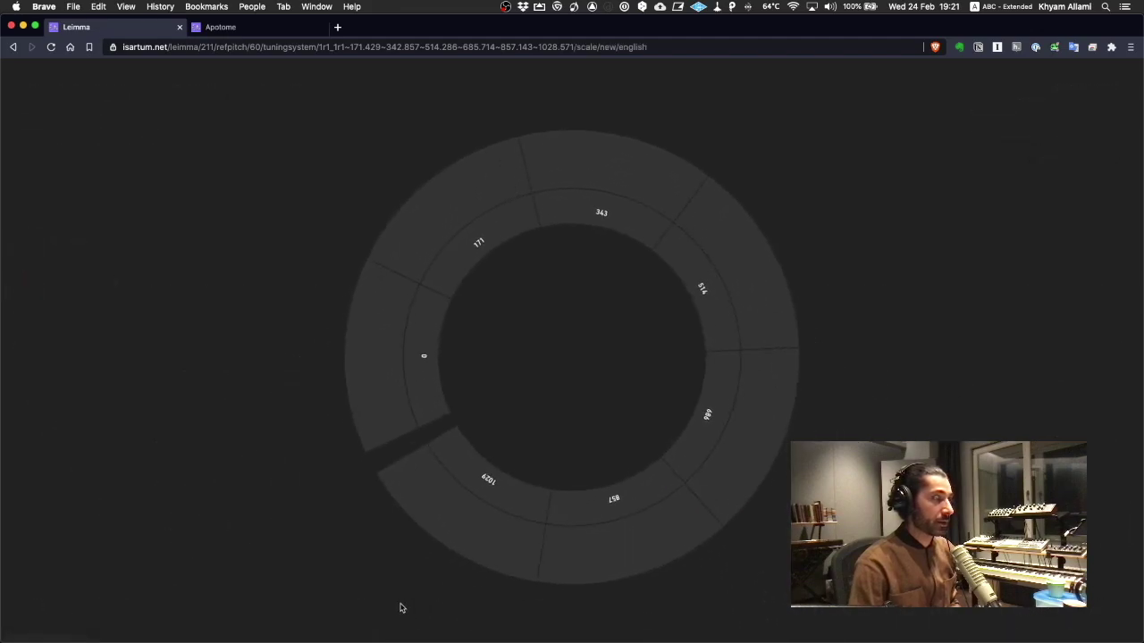
click(620, 377)
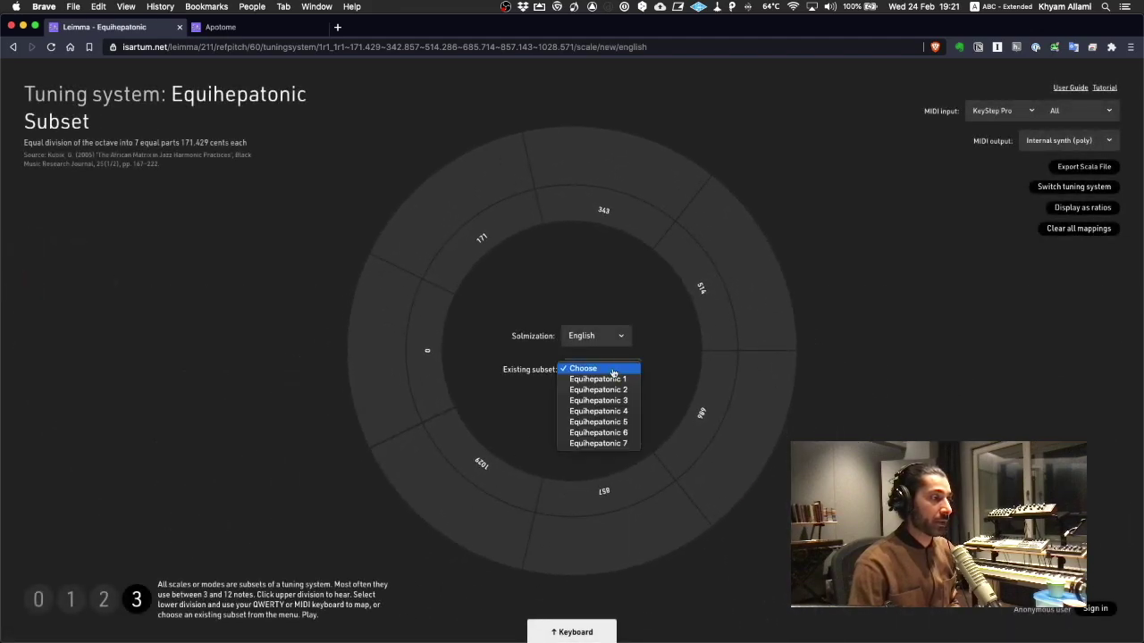
click(612, 380)
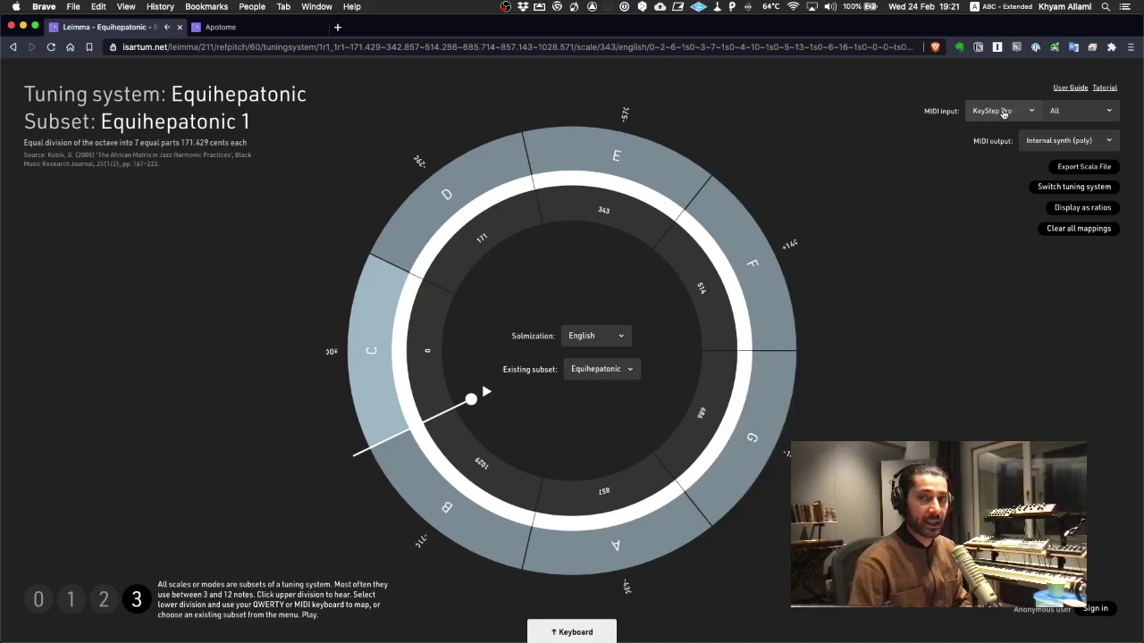
Set Leimma's MIDI output to IAC Driver Bus 1 in MPE (poly) mode
click(1067, 141)
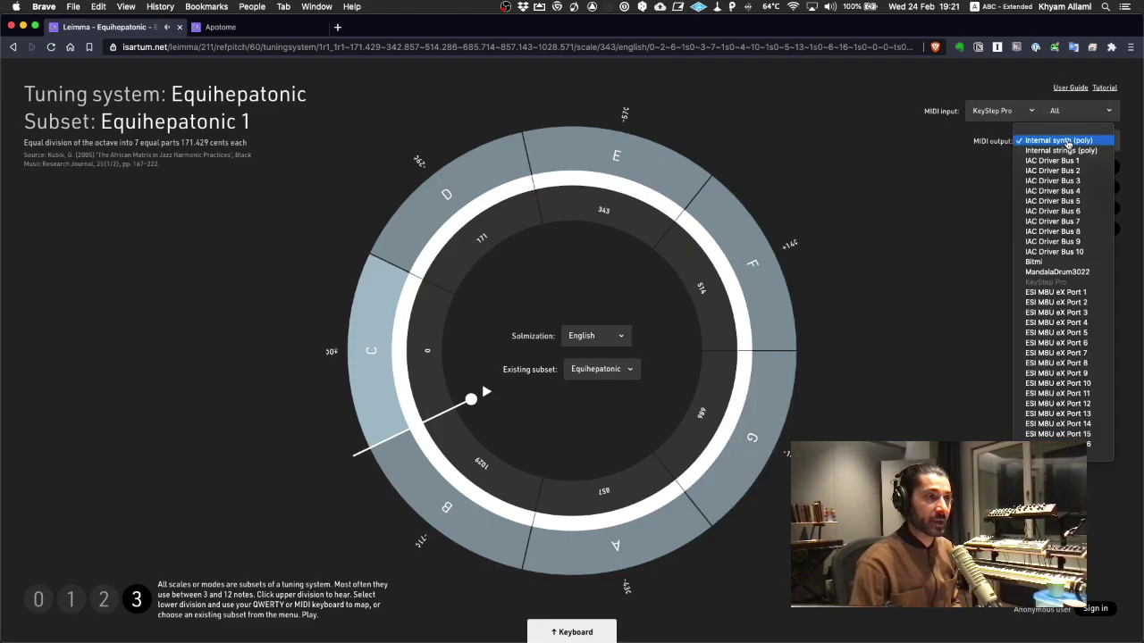
click(1065, 162)
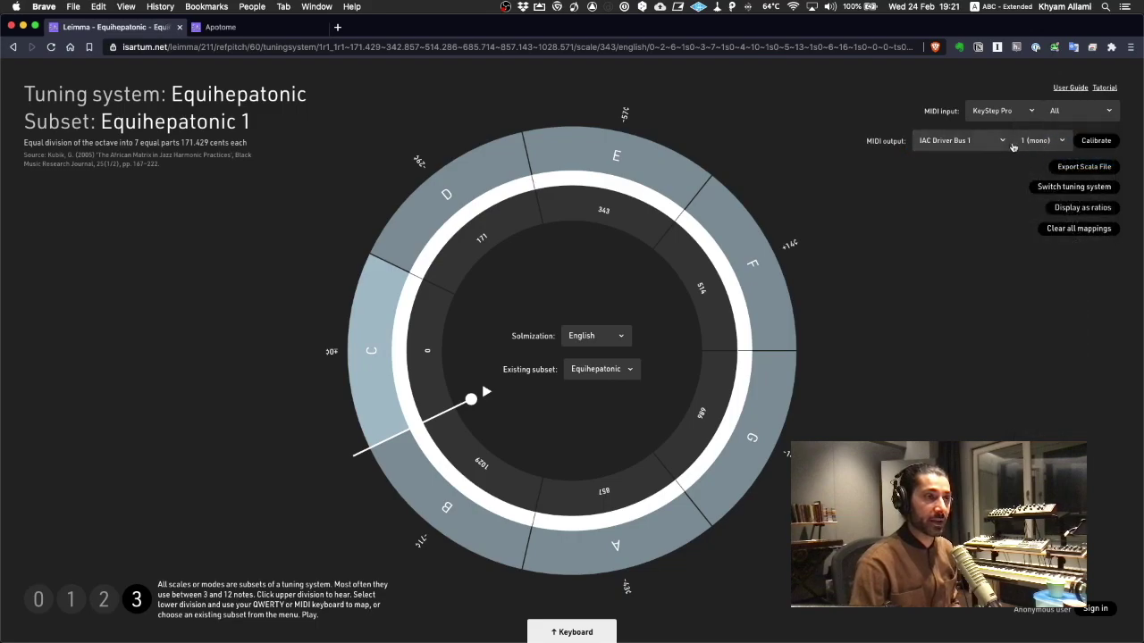
click(1044, 143)
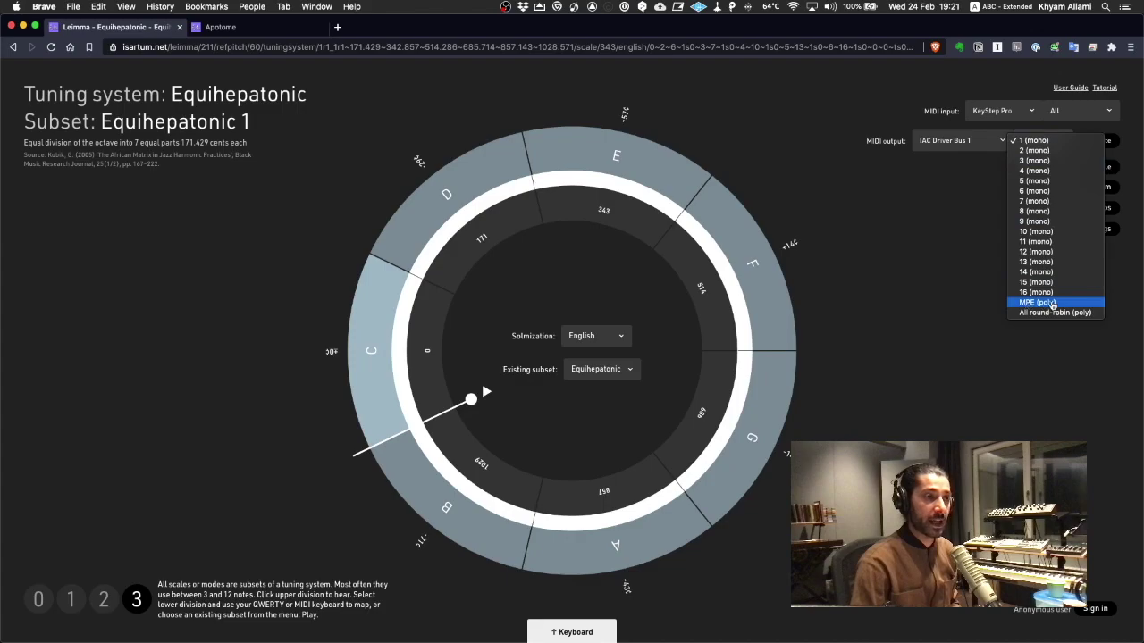
click(1052, 304)
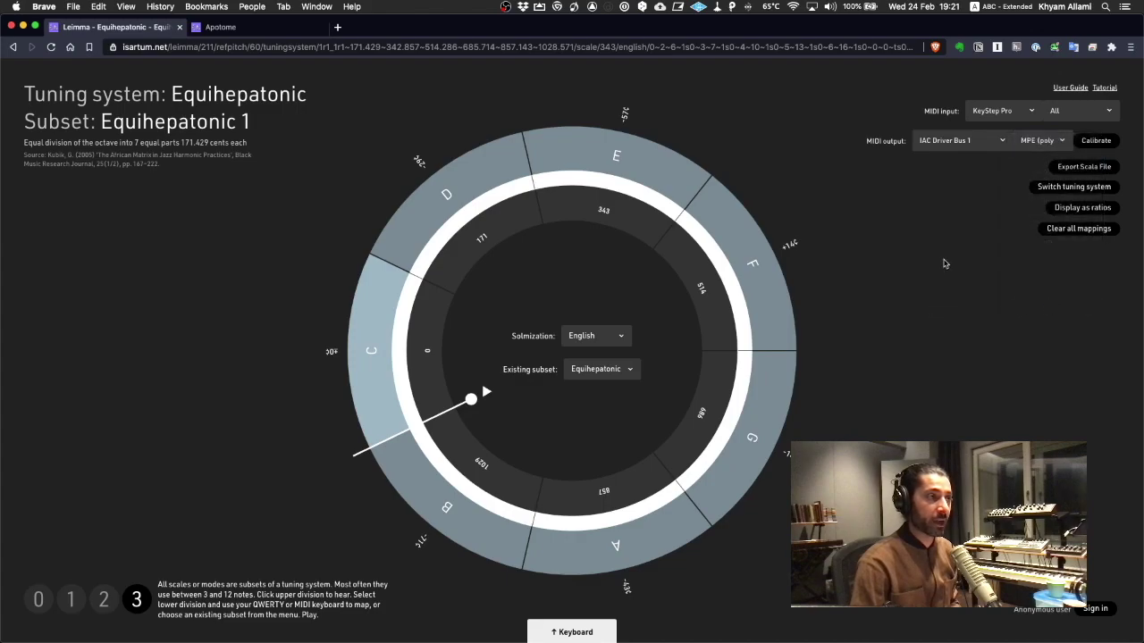
Switch to Ableton Live and enable MPE for the IAC Driver input ports Bus 1 through Bus 10 in the preferences
key(super+Tab)
key(super+Tab)
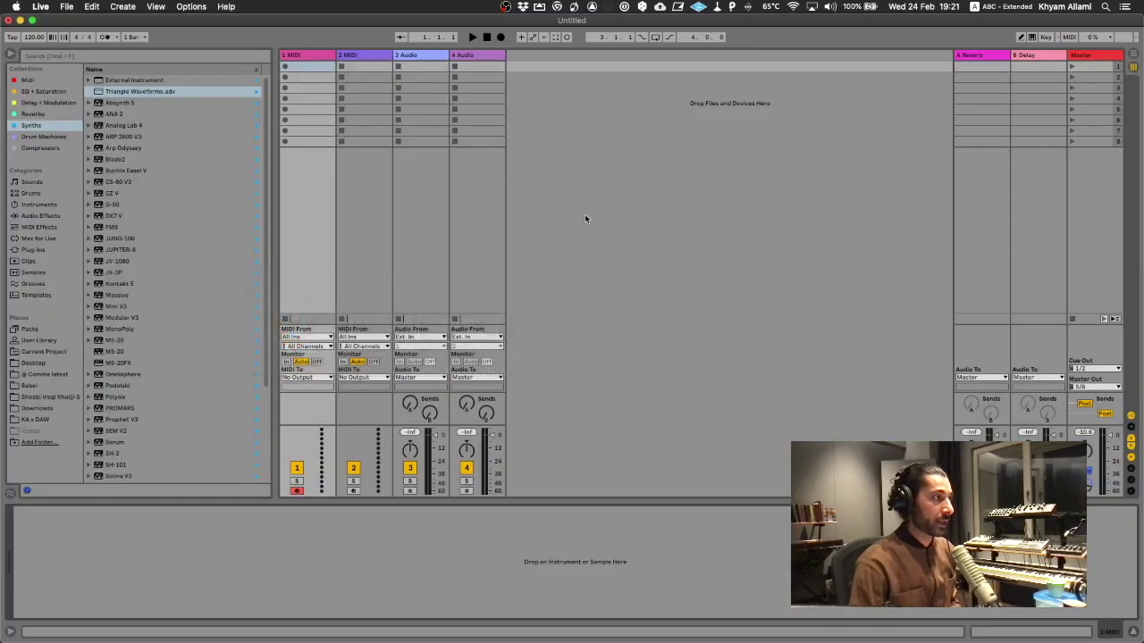
key(super+comma)
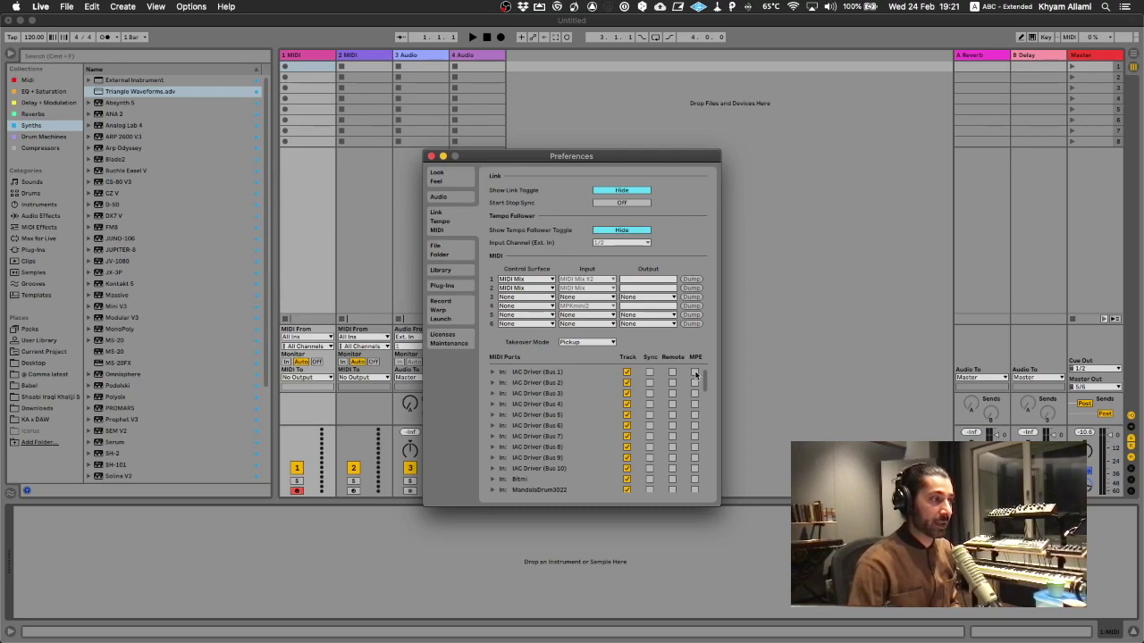
click(694, 383)
click(694, 393)
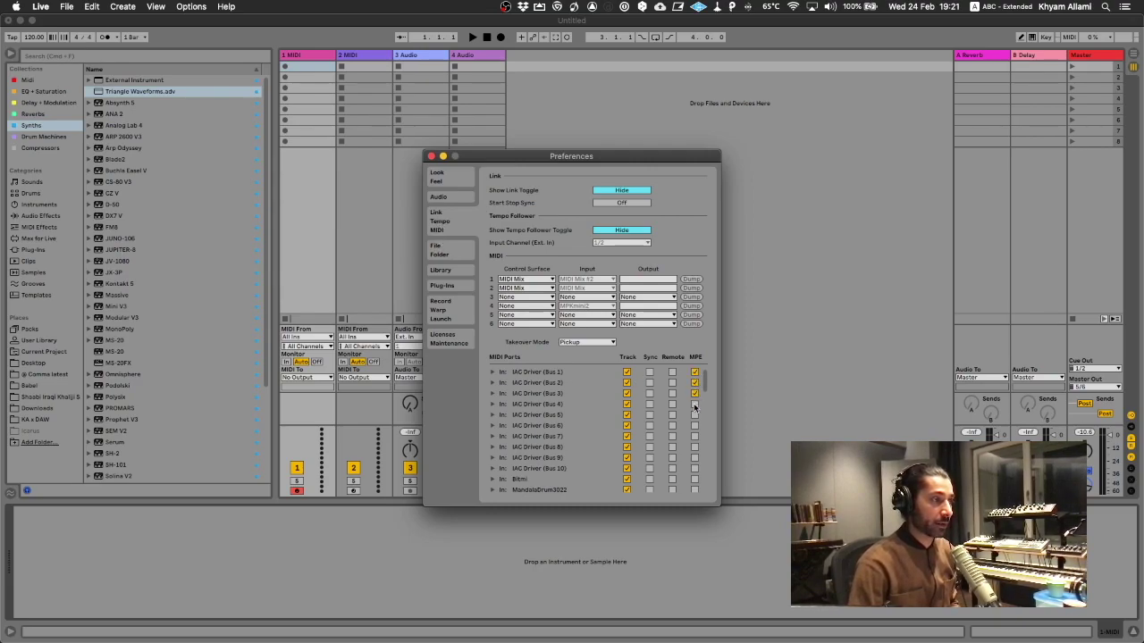
click(694, 414)
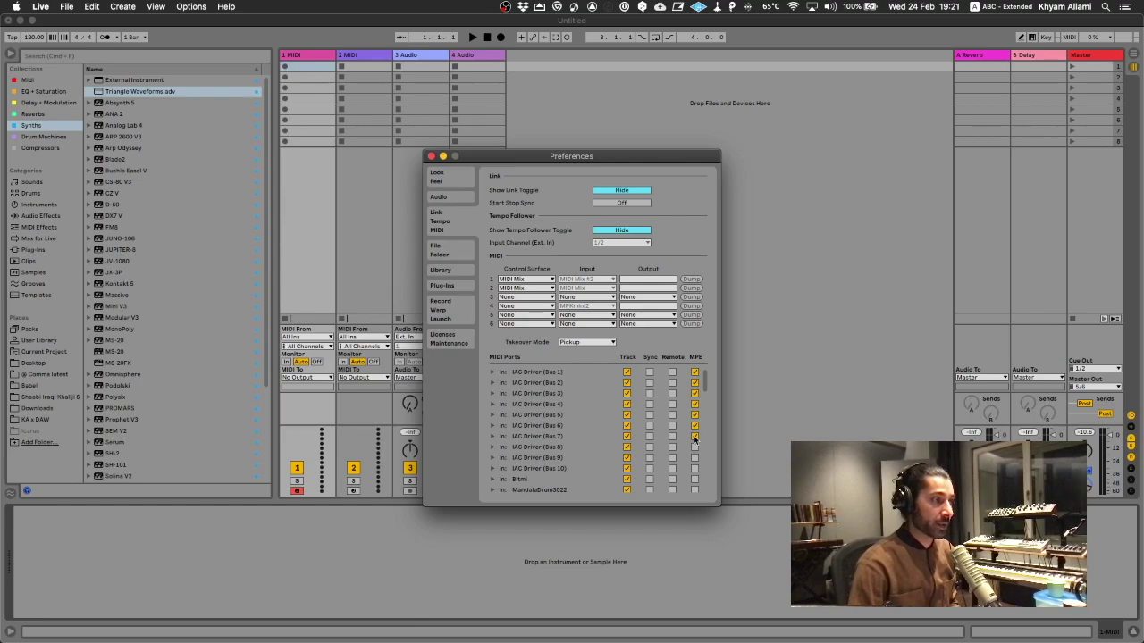
click(694, 469)
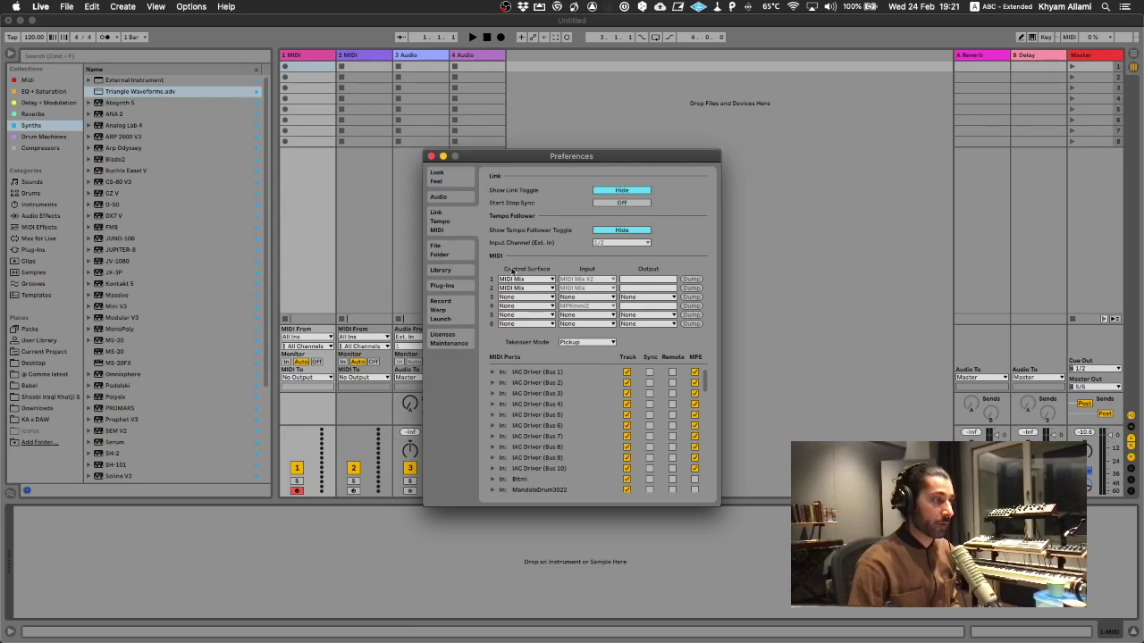
click(431, 157)
Set the first MIDI track's input to IAC Driver (Bus 1) and compare it with Leimma's MIDI output setting
click(309, 337)
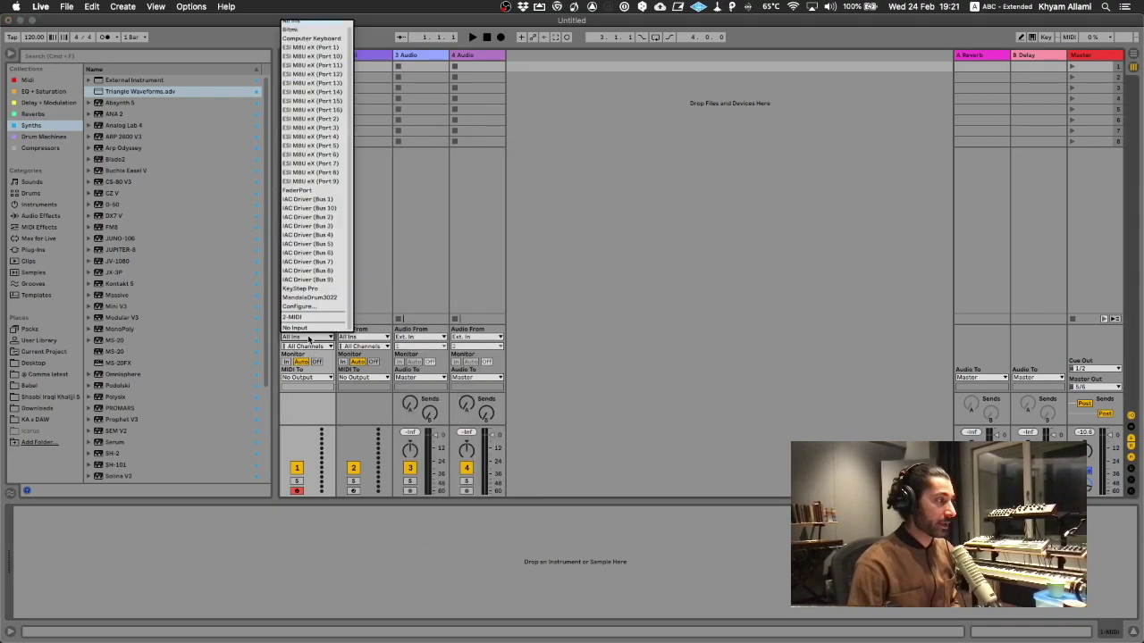
click(317, 199)
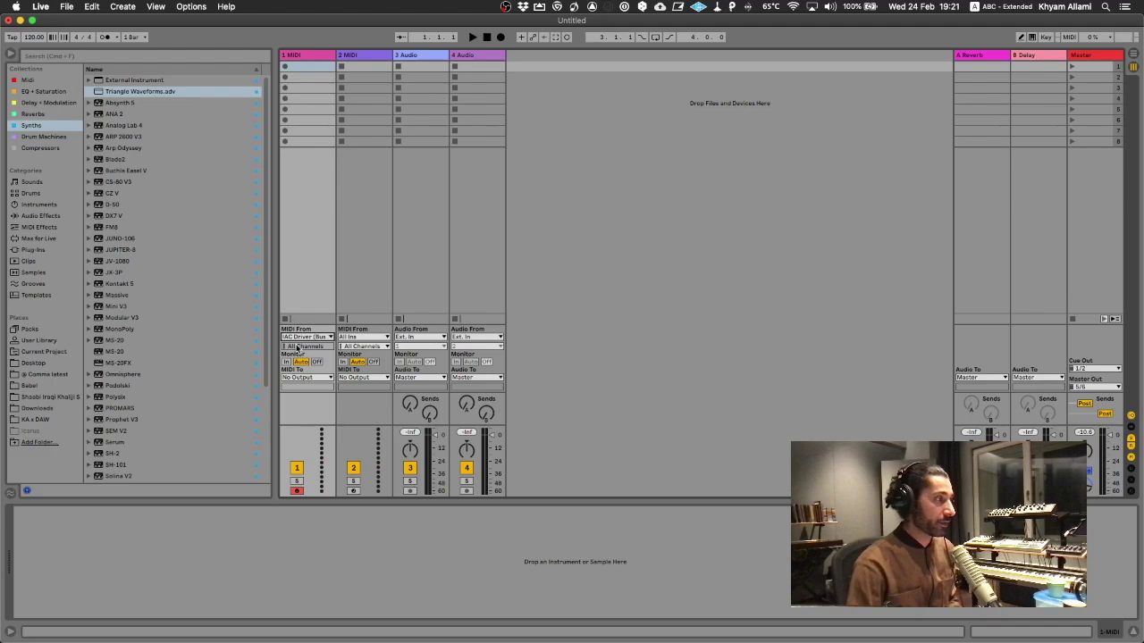
key(super+Tab)
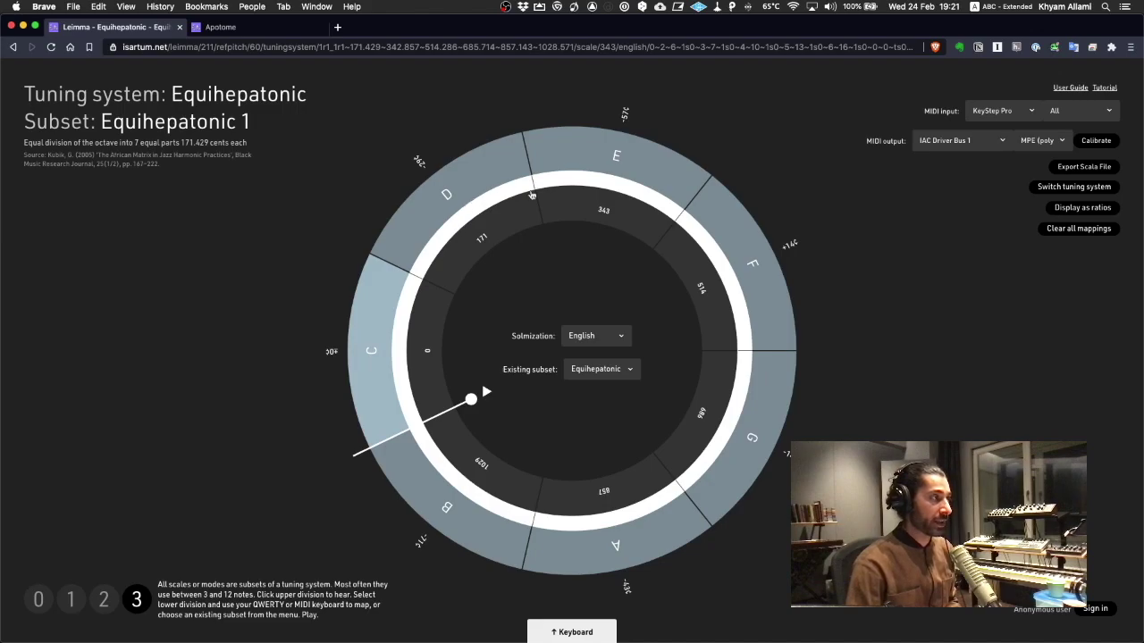
key(super+Tab)
Load the Wavetable instrument onto the first MIDI track and check the device's options for MPE
click(301, 55)
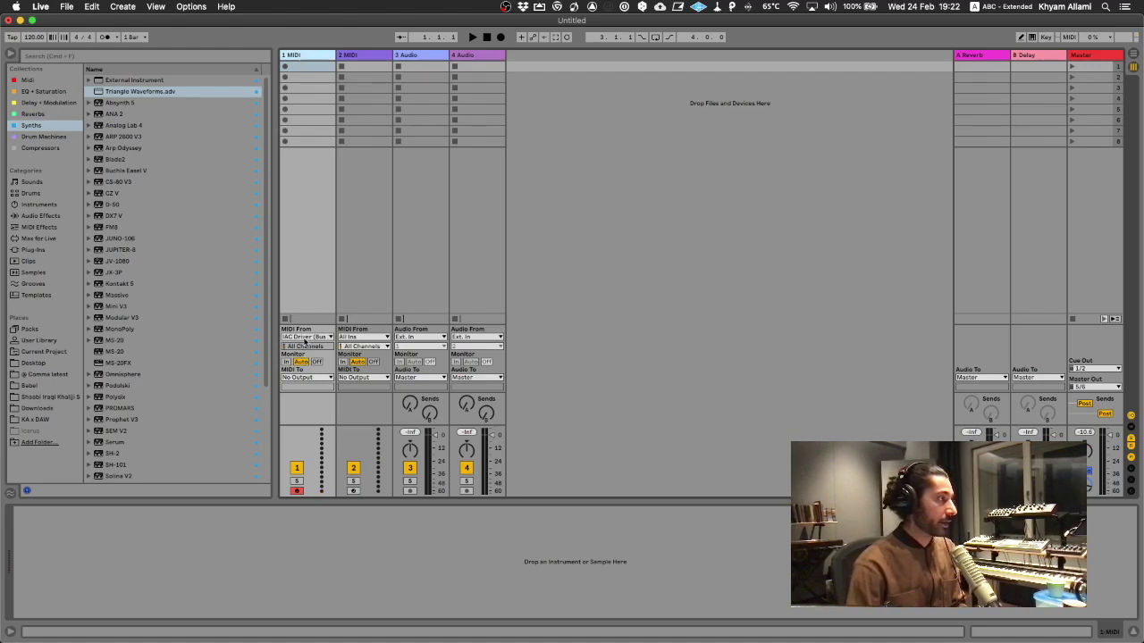
click(39, 205)
click(106, 216)
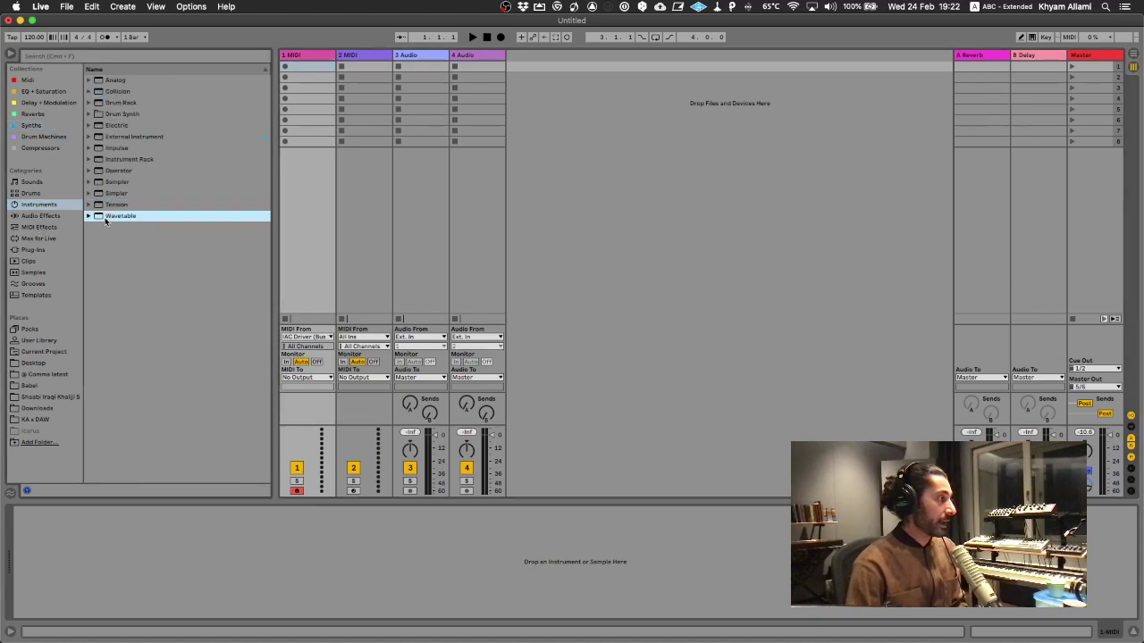
drag(101, 218, 140, 546)
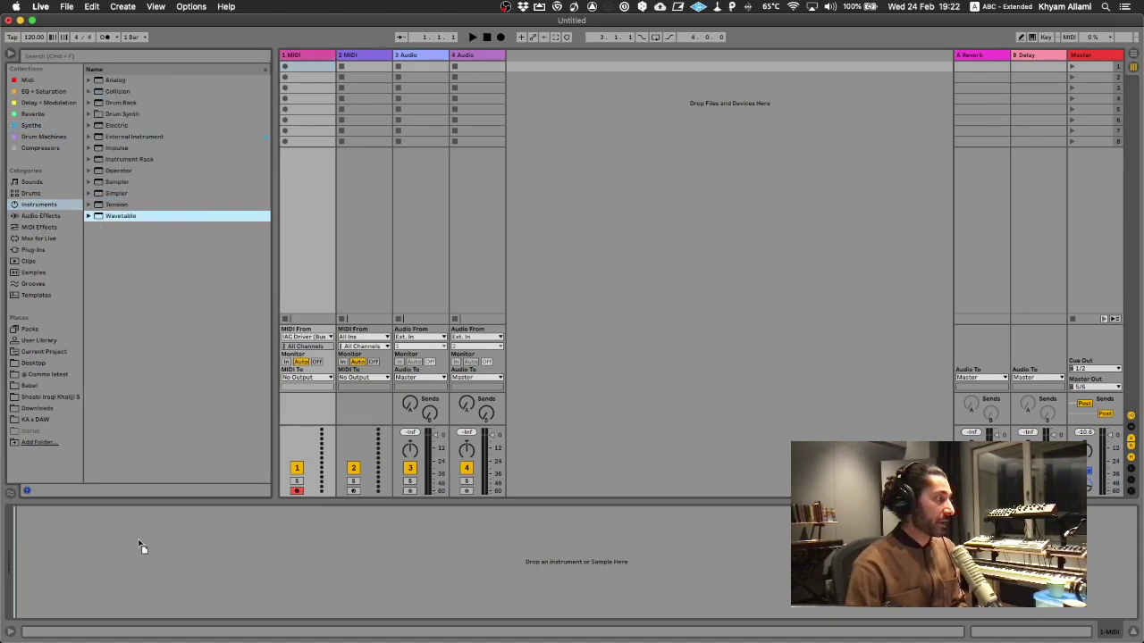
drag(140, 546, 138, 539)
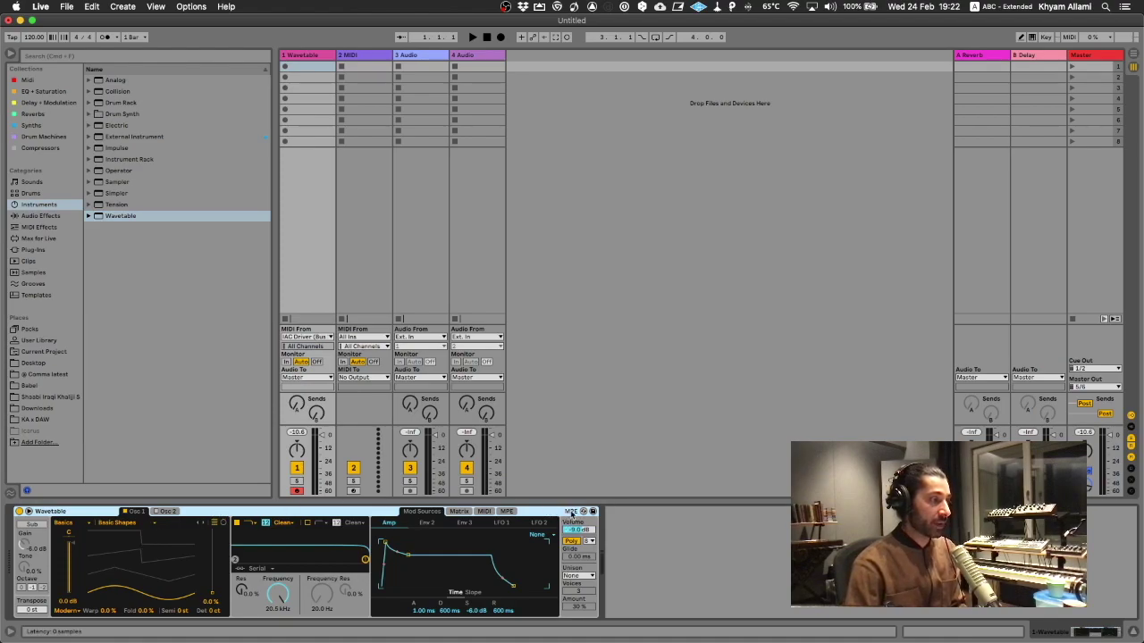
right_click(570, 514)
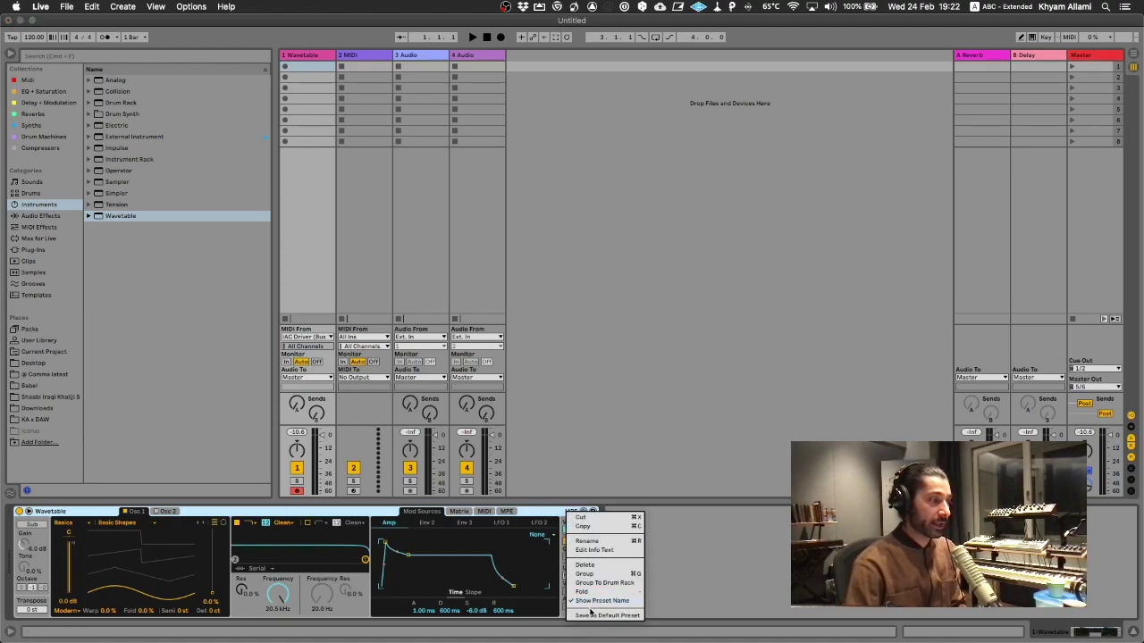
click(689, 574)
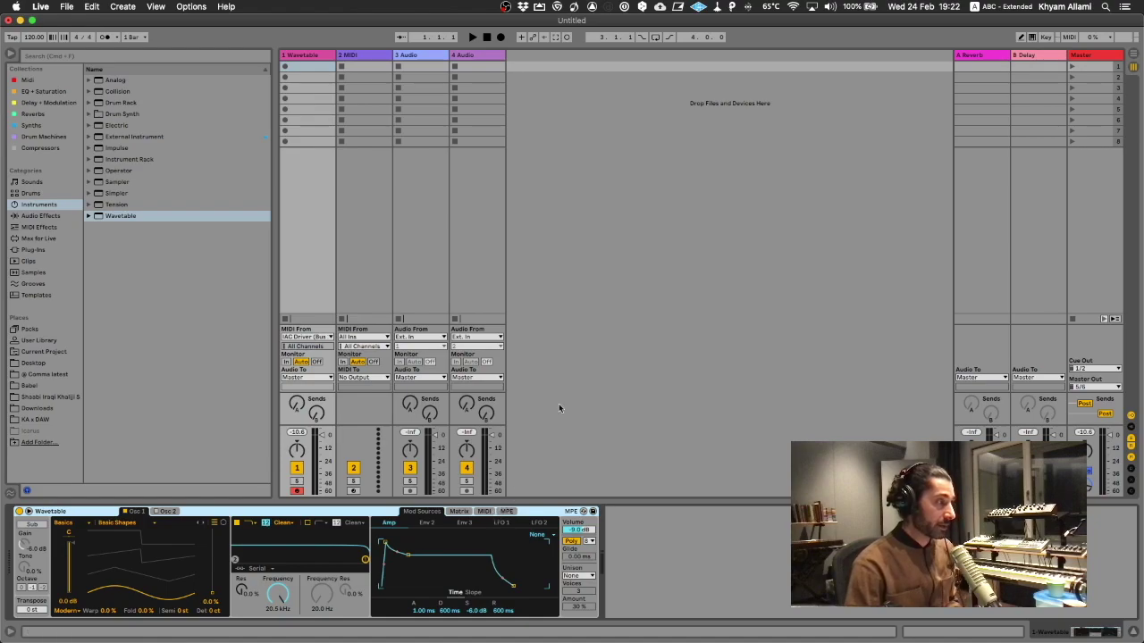
Switch to Leimma in Brave and calibrate the MIDI output to a pitch bend range of 48 semitones
key(super+Tab)
click(1095, 141)
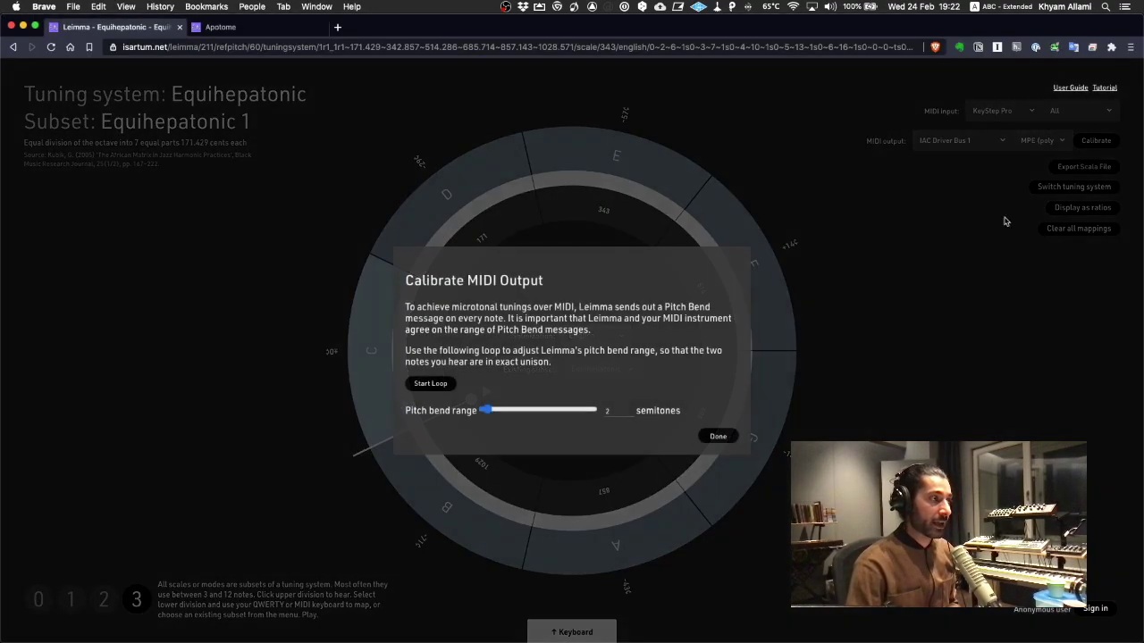
drag(570, 410, 598, 411)
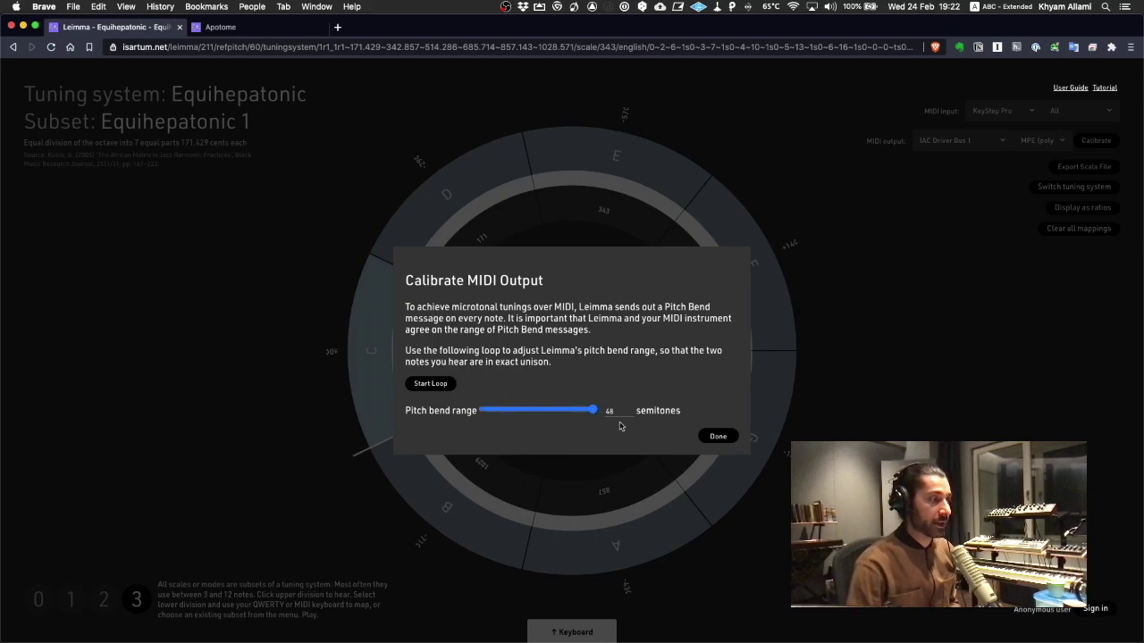
click(718, 437)
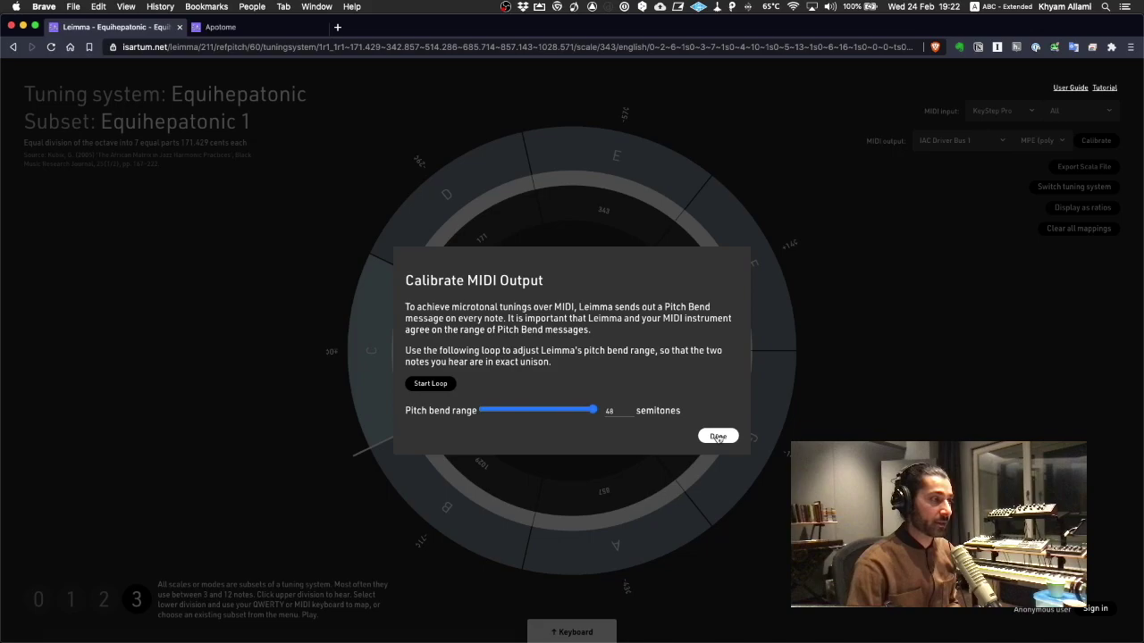
Switch to Ableton Live and show Wavetable's MPE modulation settings to check the note pitch bend range
key(super+Tab)
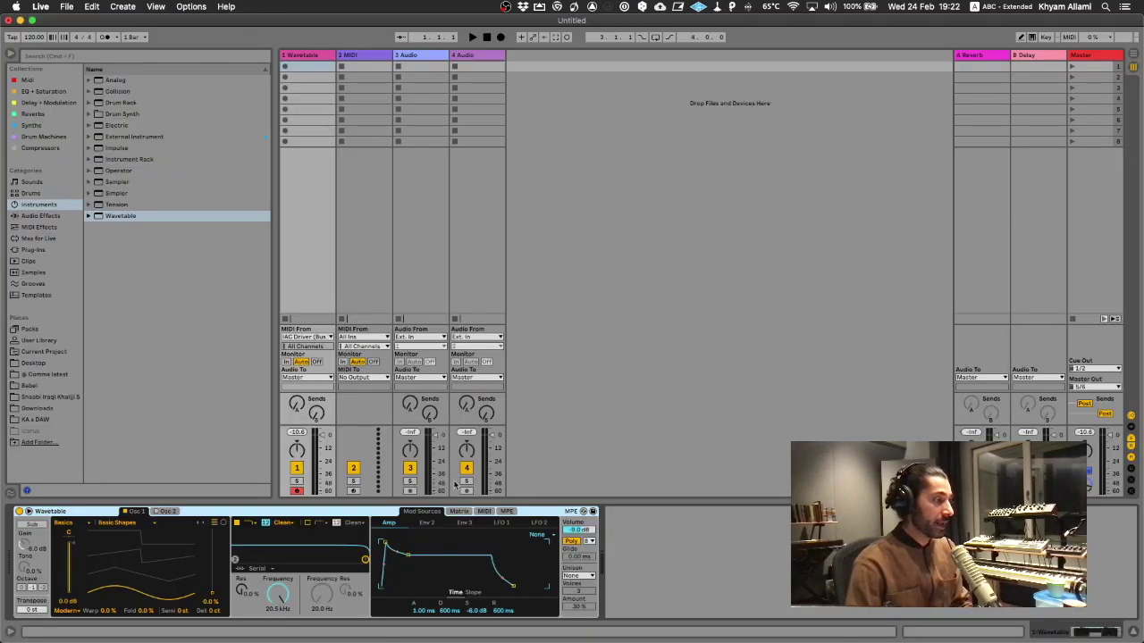
click(506, 511)
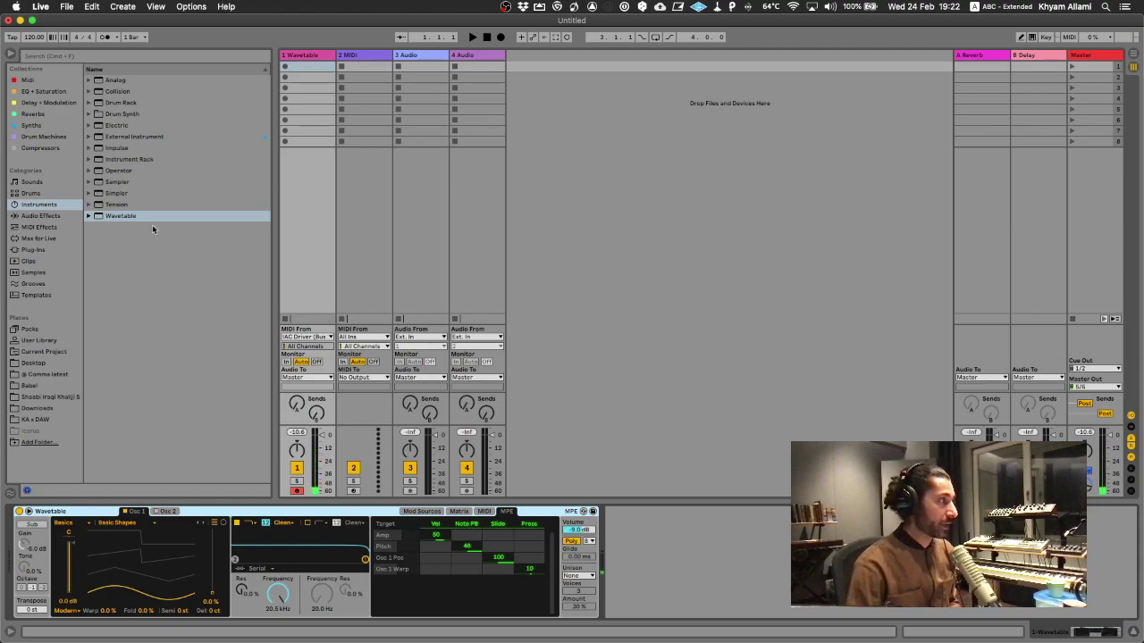
Load the E-Piano Light preset from Wavetable's Piano & Keys presets onto the first MIDI track
click(88, 217)
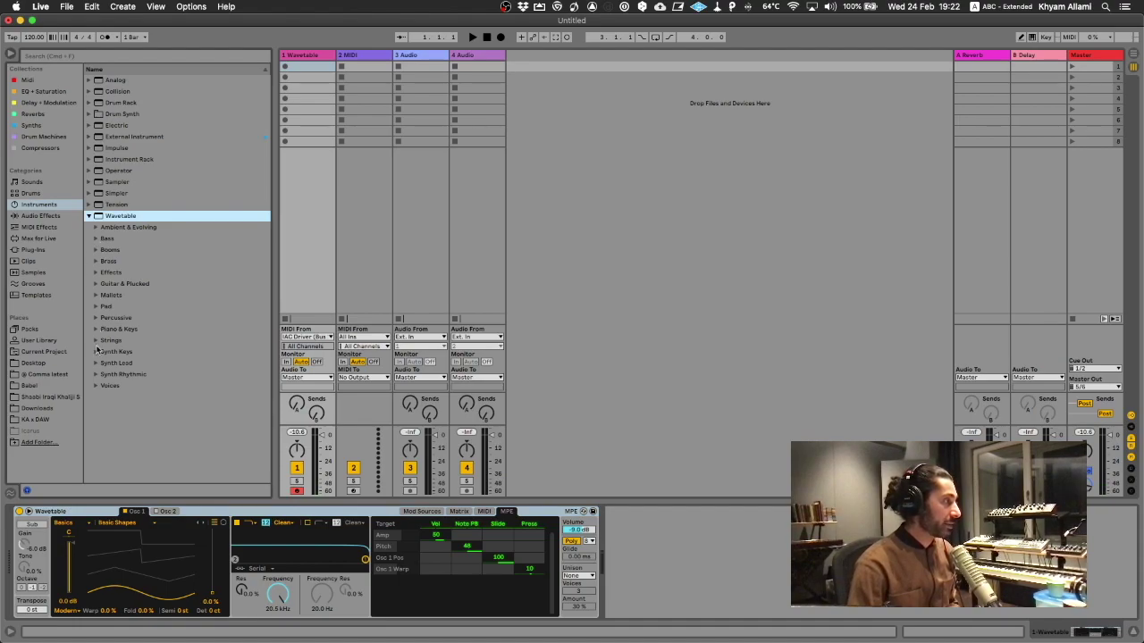
click(94, 329)
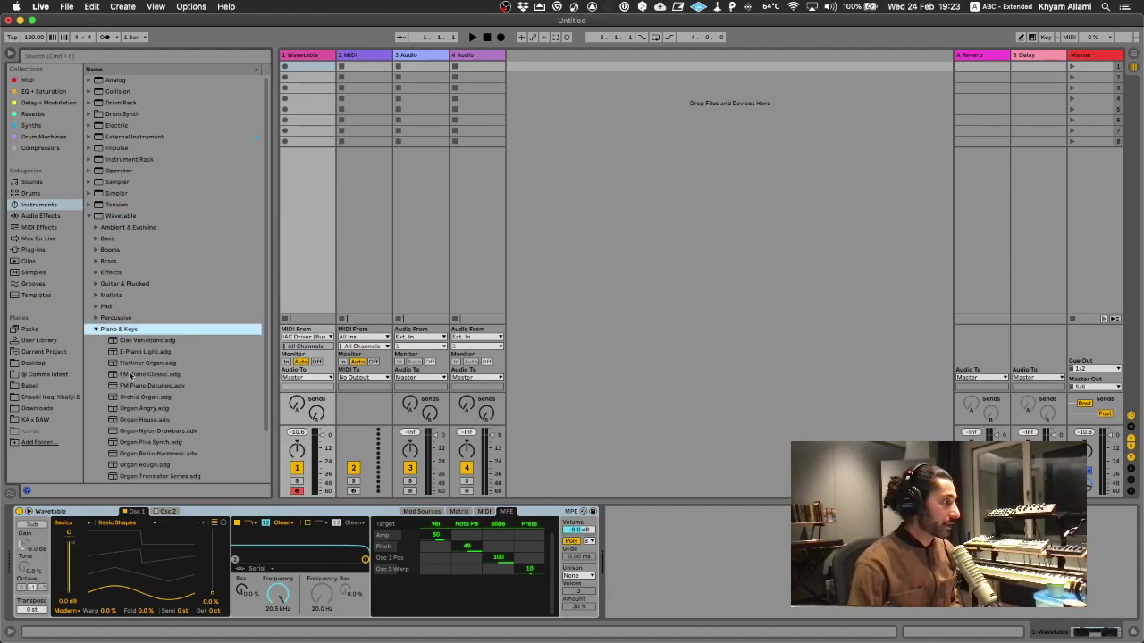
click(130, 352)
drag(143, 352, 78, 514)
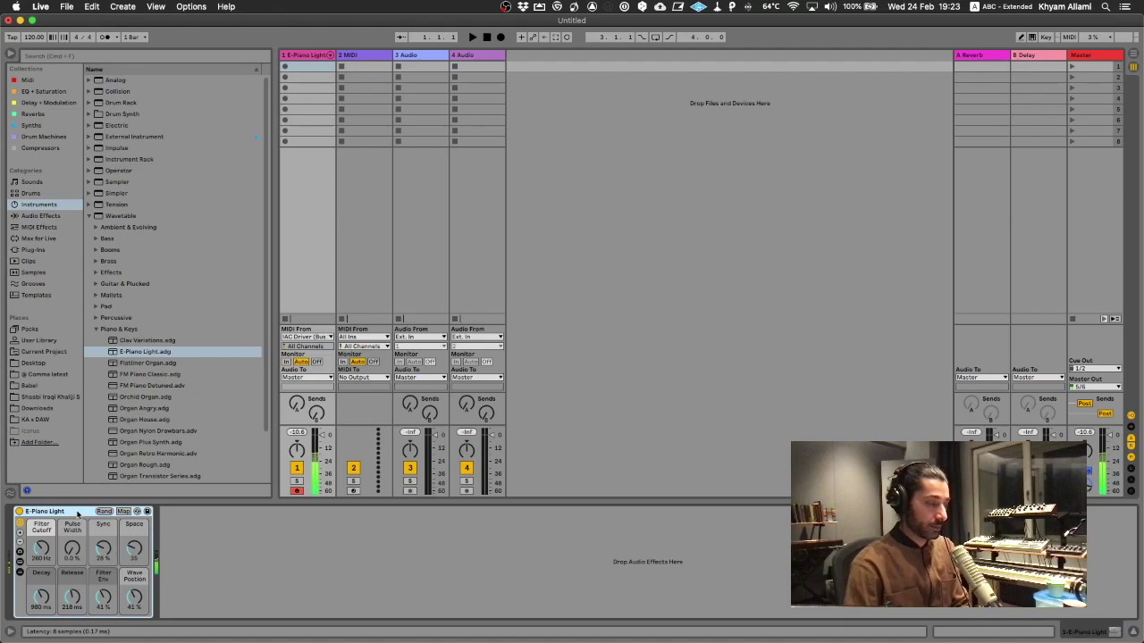
Switch to Leimma in Brave and choose the Arabic Al-Farabi 25-tone/10-Fret Oud tuning system with the Huzām on 18:11 subset
key(super+Tab)
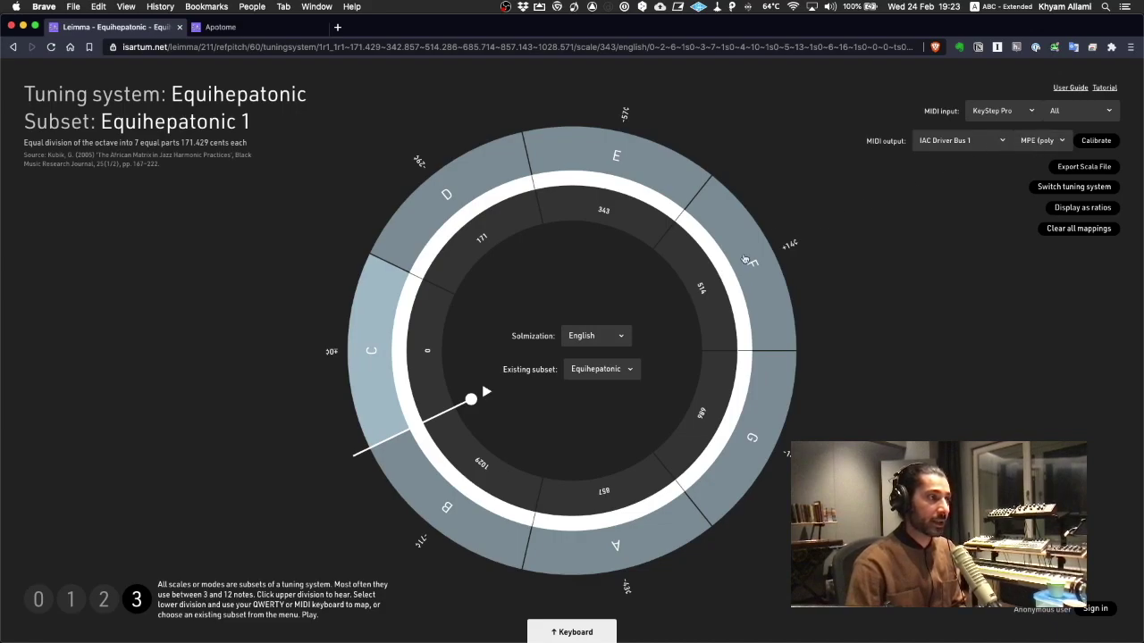
click(1044, 187)
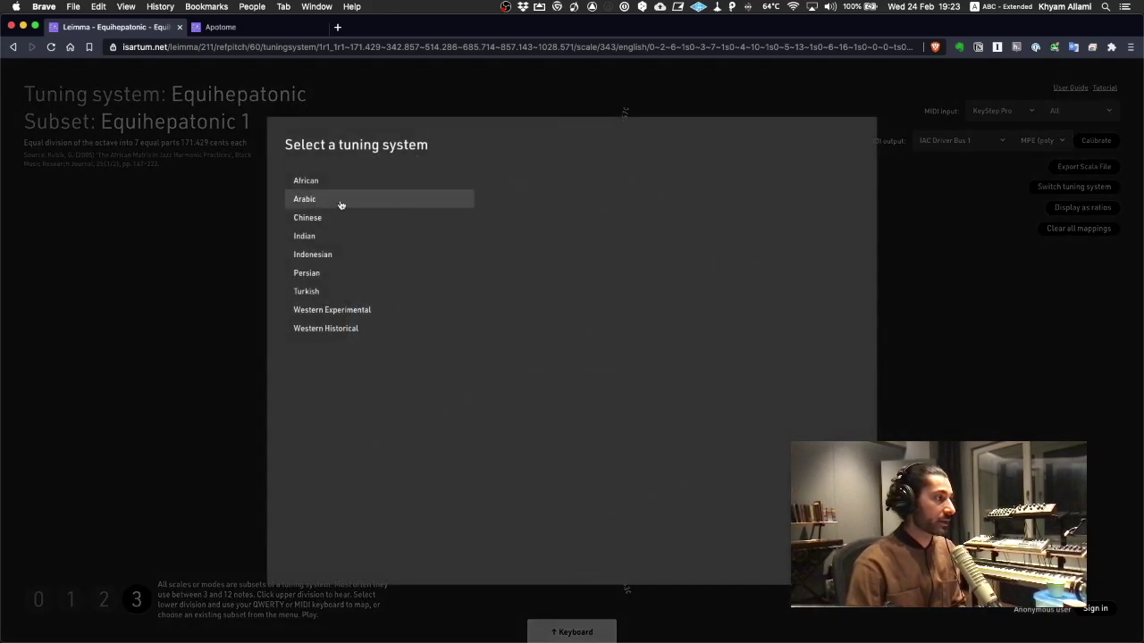
click(336, 205)
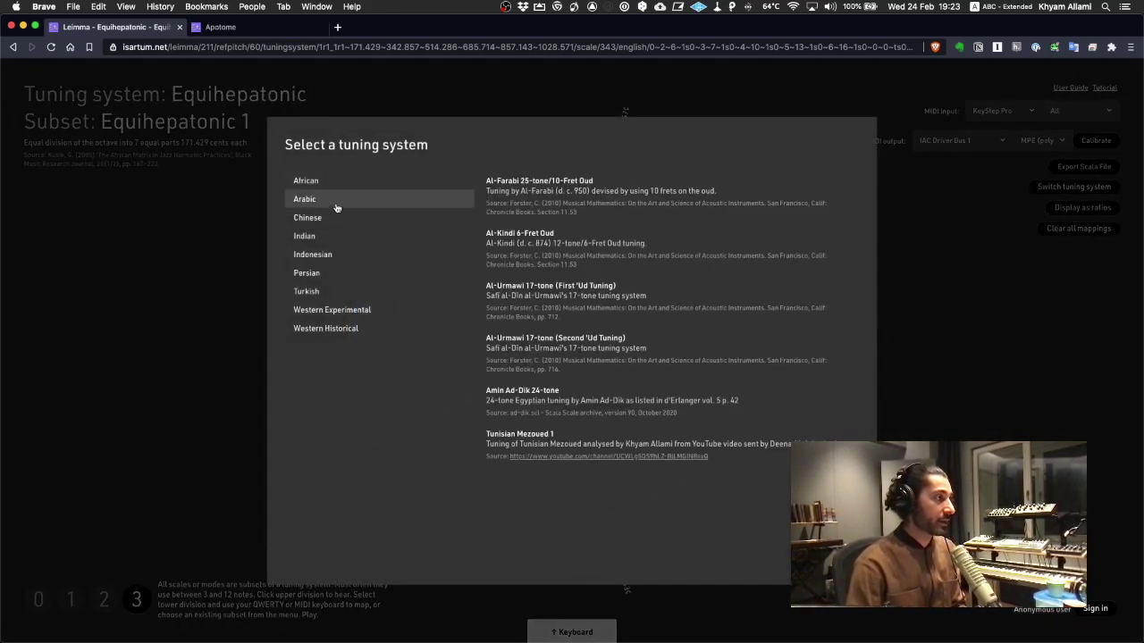
click(555, 204)
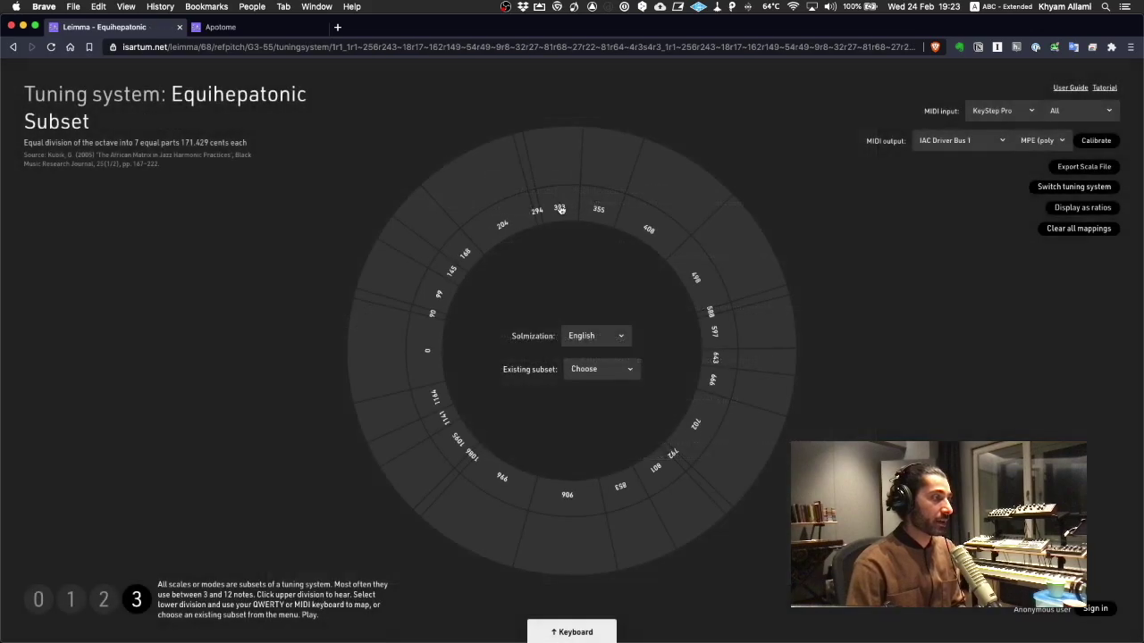
click(601, 369)
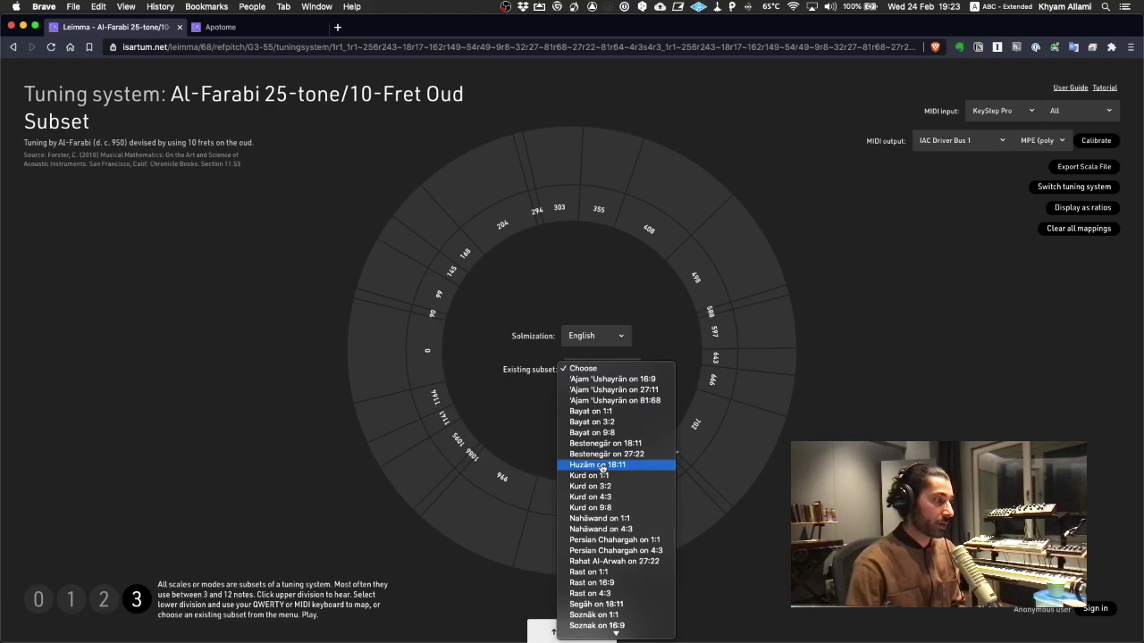
click(602, 466)
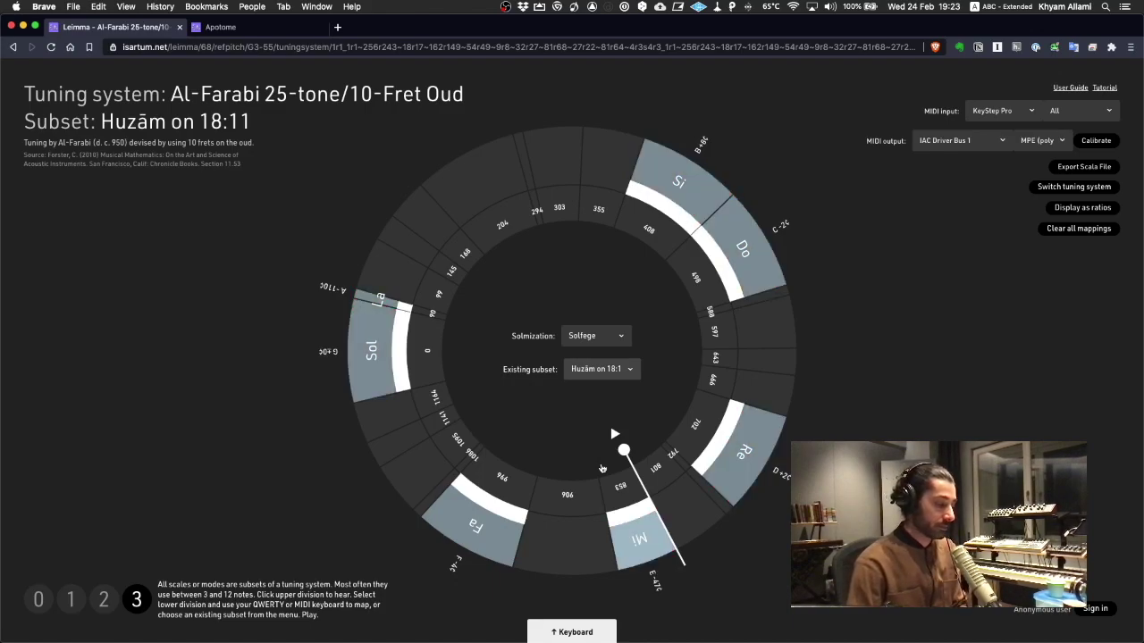
Check Ableton Live, then open Apotome in Brave and give Track 1 the Arabic Al-Farabi 25-tone/10-Fret Oud tuning with subset Huzām on 18:11
key(super+Tab)
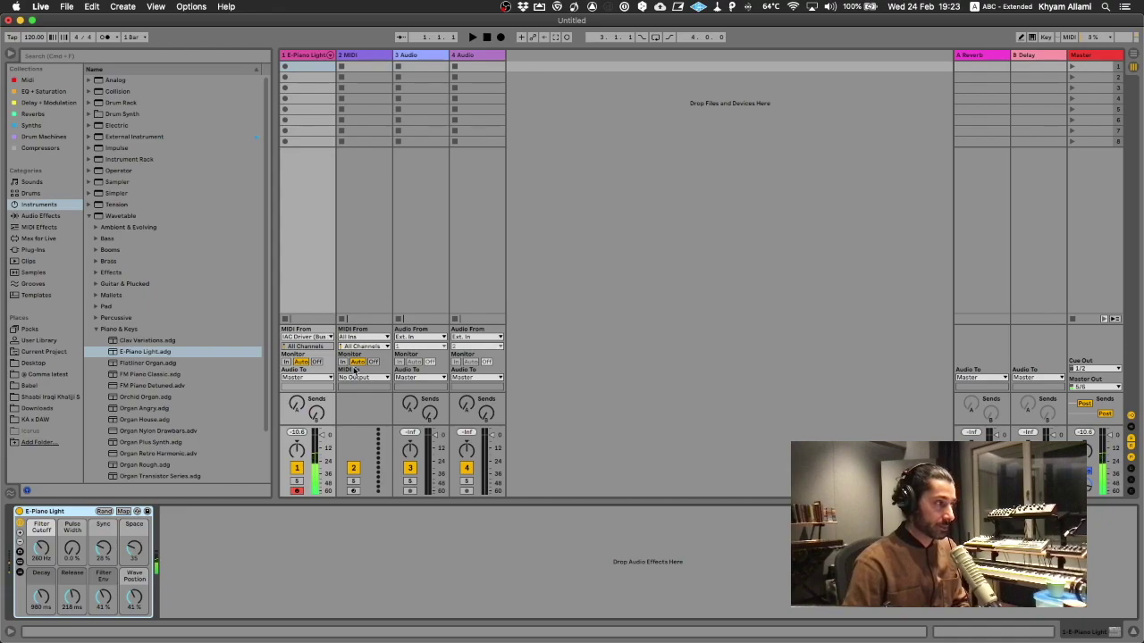
key(super+Tab)
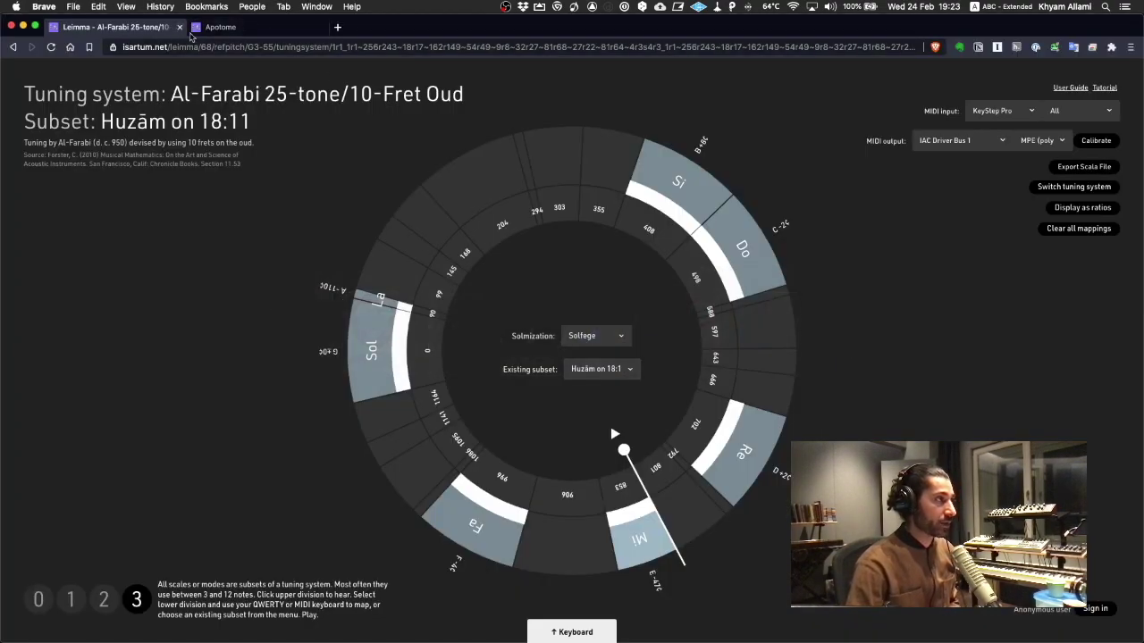
click(242, 27)
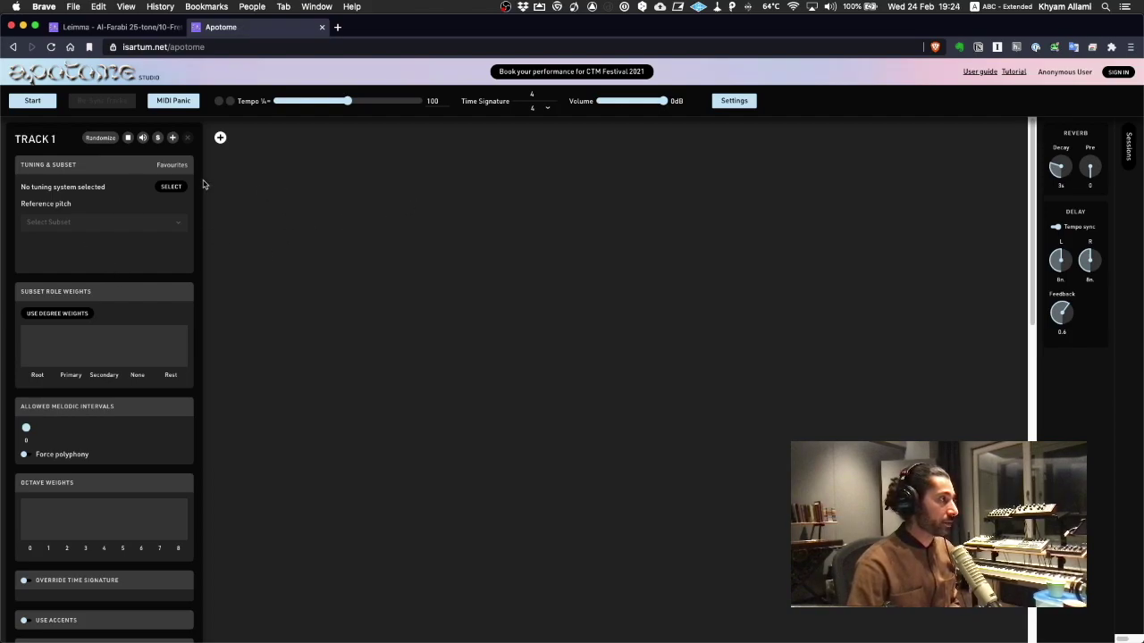
click(167, 186)
click(316, 195)
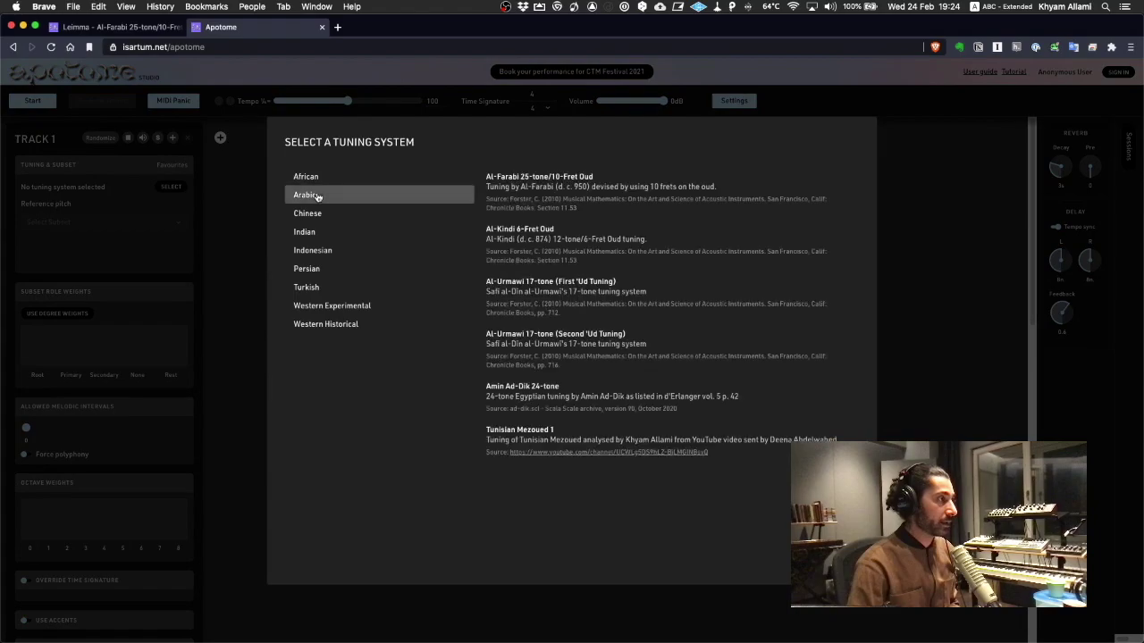
click(563, 187)
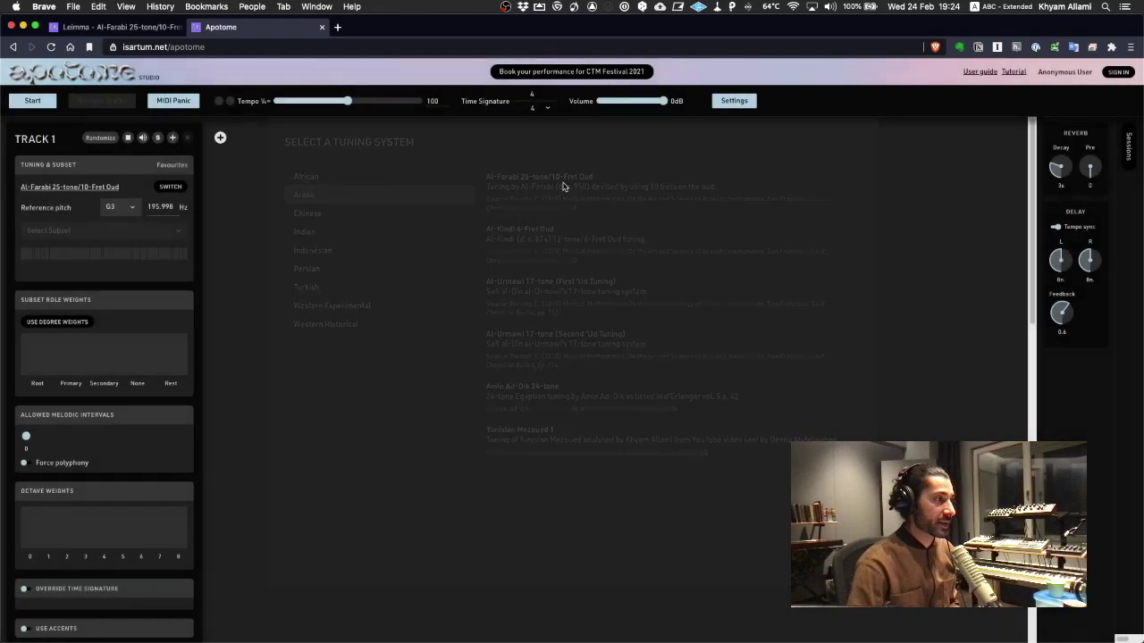
click(117, 230)
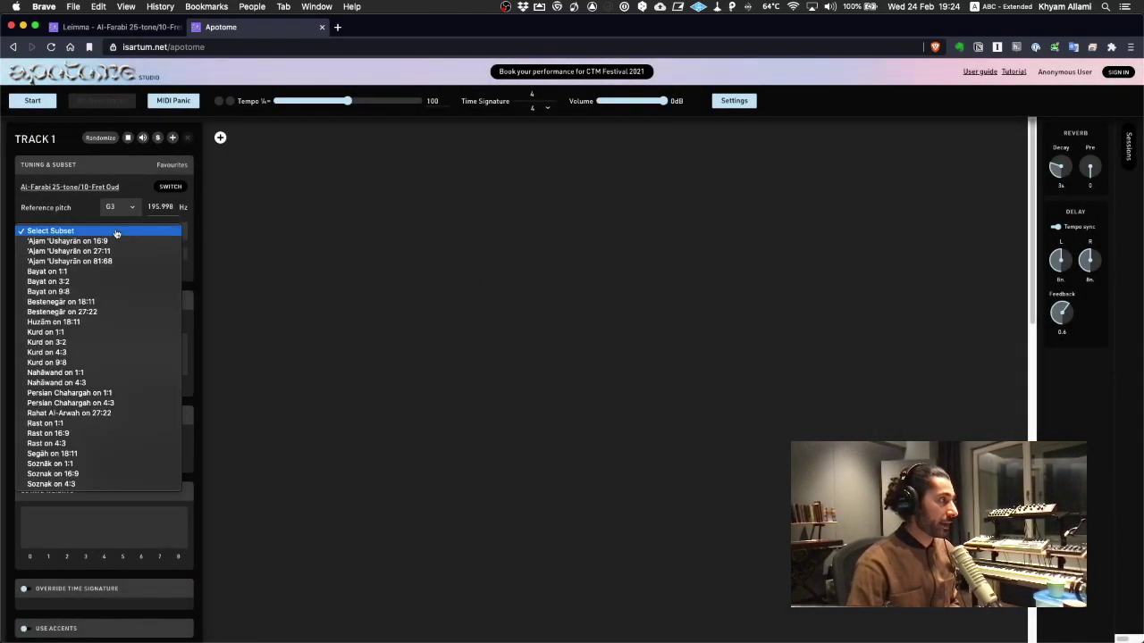
click(112, 323)
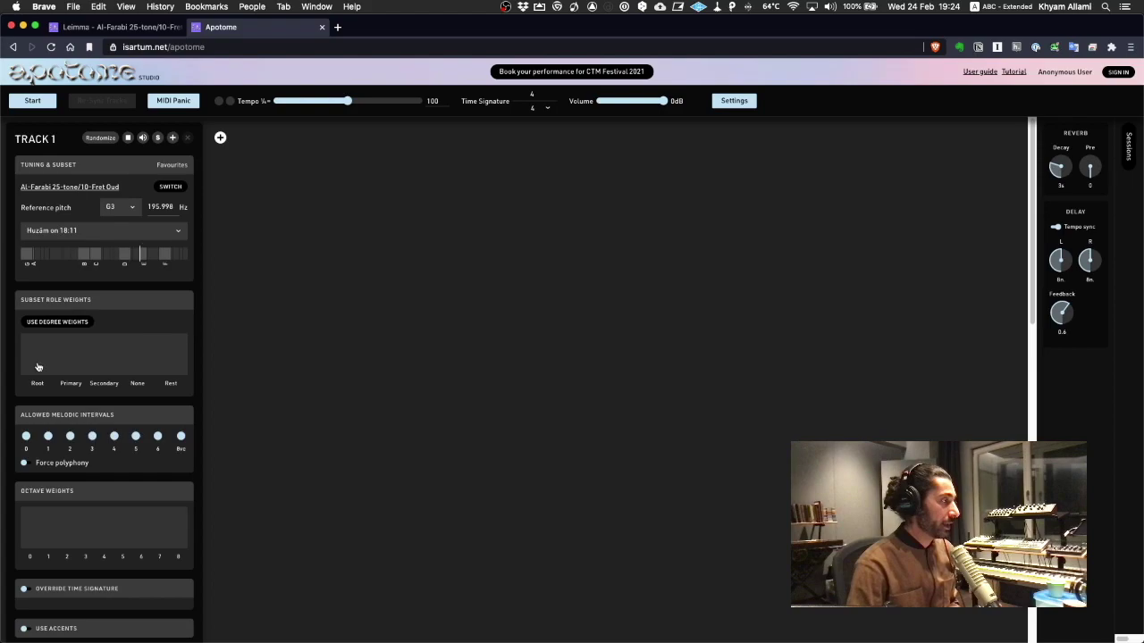
Set Track 1's weights to full Root, a low Primary, full octave 3 and full 1/4 beat division
drag(37, 366, 33, 308)
mouse_move(73, 373)
mouse_down()
mouse_move(72, 345)
mouse_move(68, 367)
mouse_up()
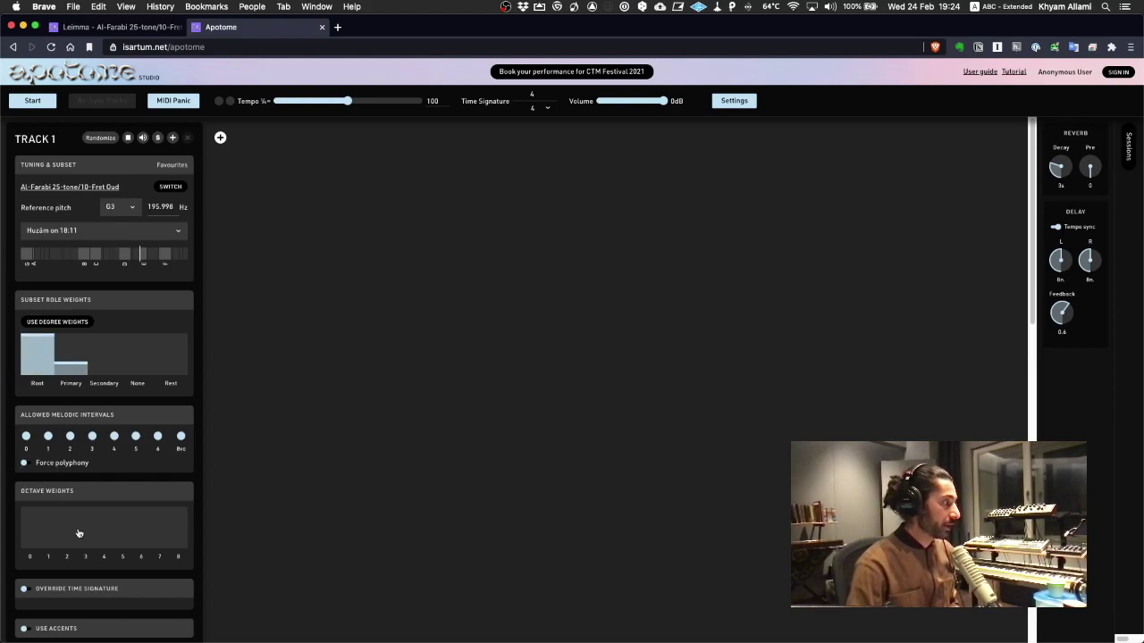
scroll(177, 550, down, 7)
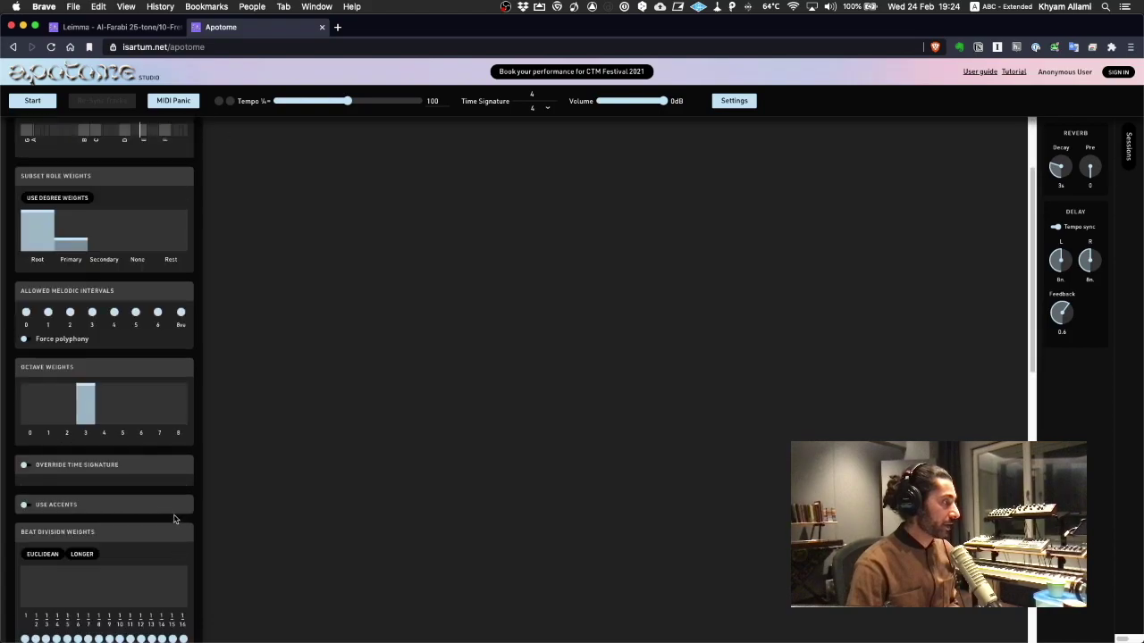
drag(55, 415, 60, 375)
Set Track 1's instrument to MIDI Out, sending to IAC Driver Bus 1 as MPE (poly)
scroll(89, 523, down, 6)
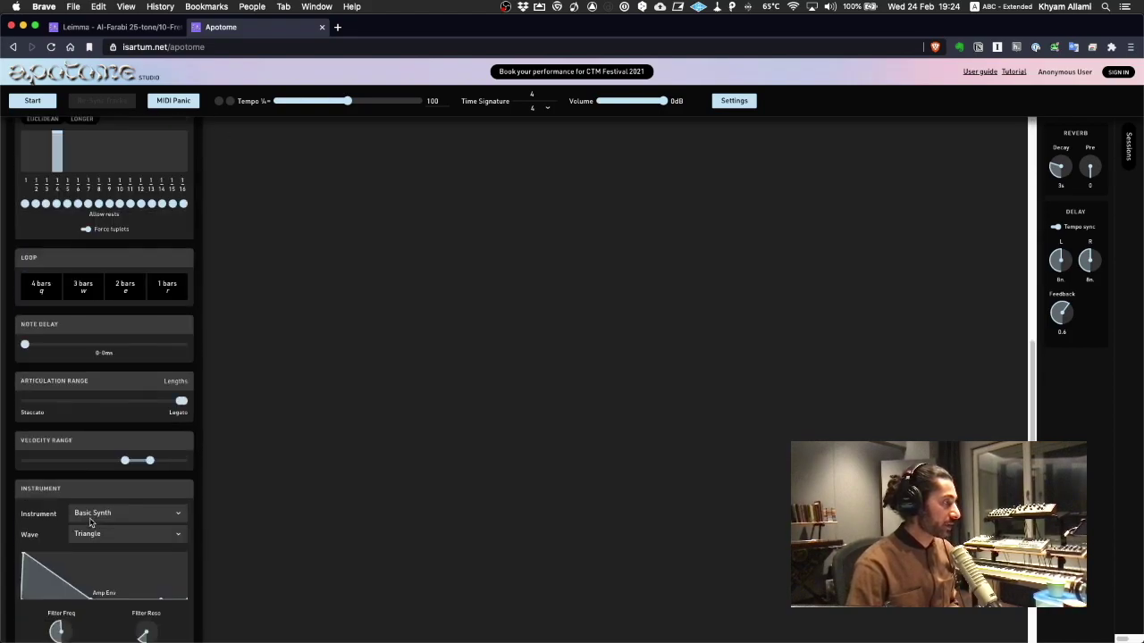
click(100, 488)
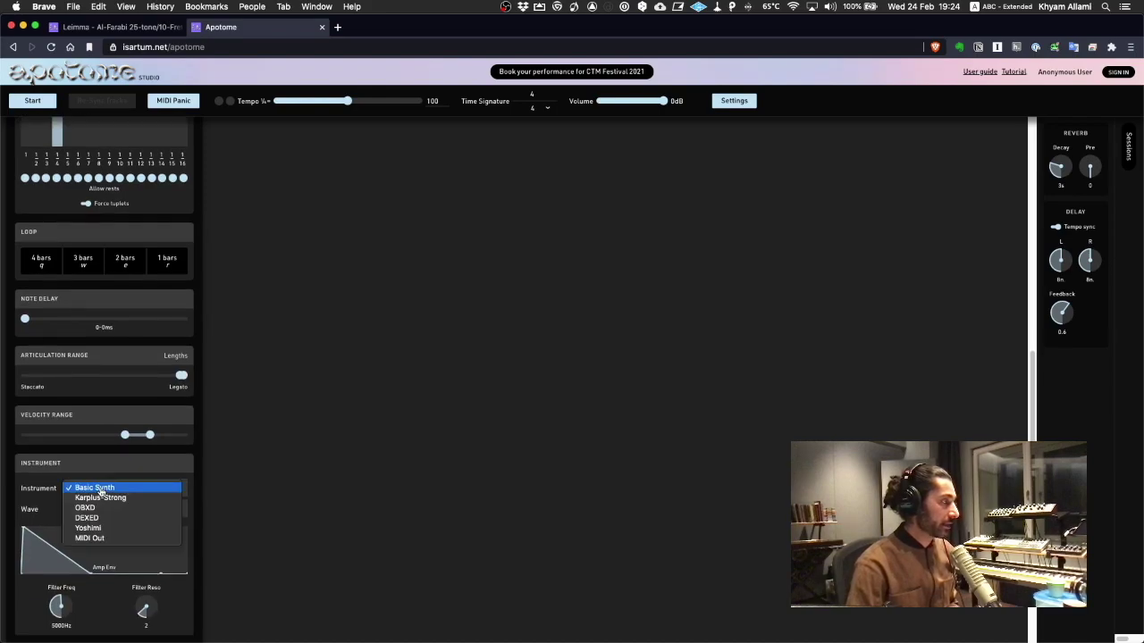
click(104, 539)
click(115, 514)
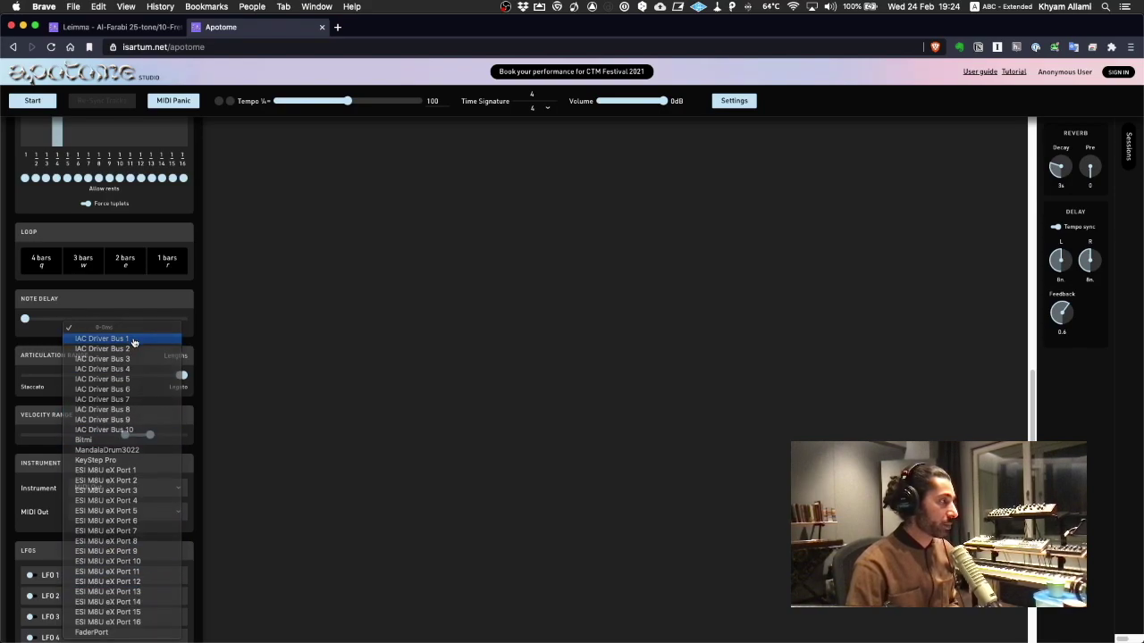
click(133, 341)
click(103, 533)
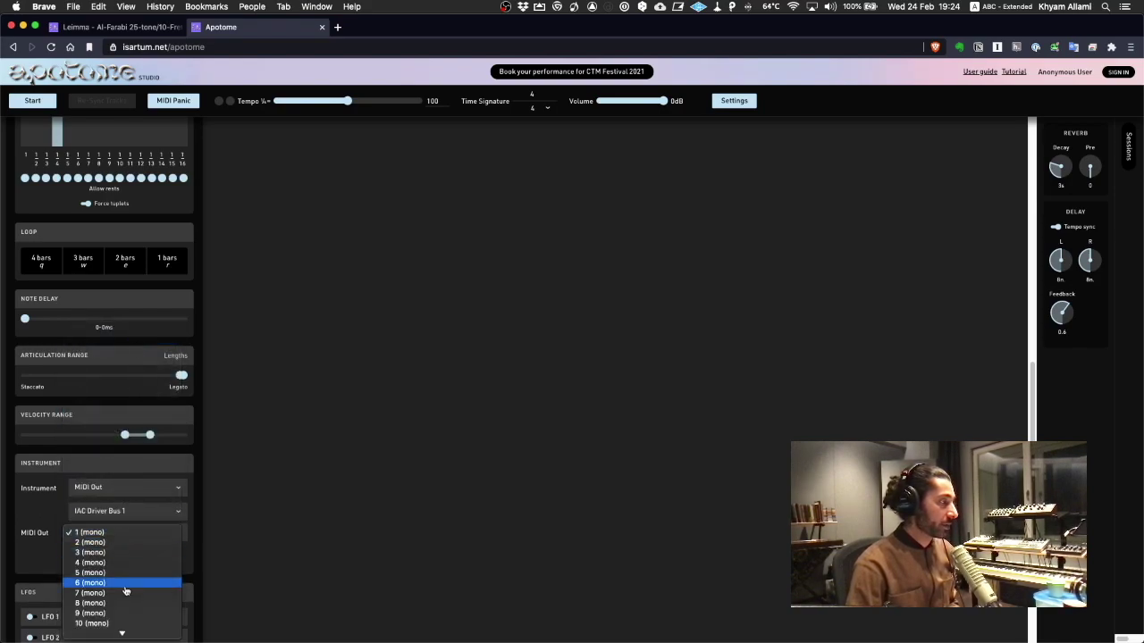
click(125, 623)
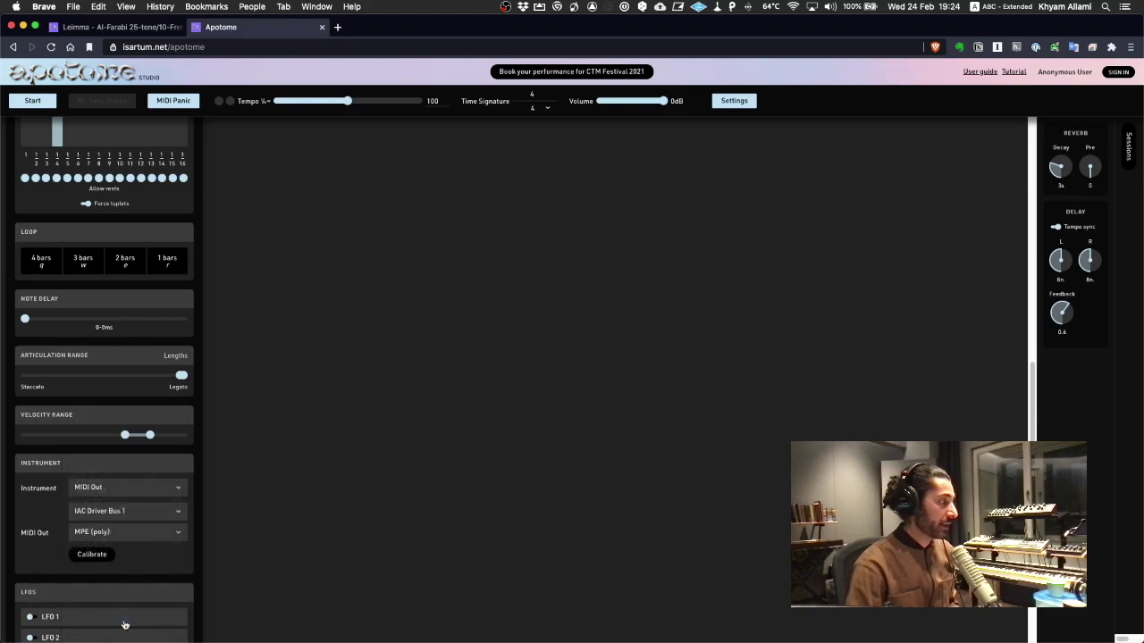
Calibrate Track 1's MIDI output to a pitch bend range of 48 semitones
click(92, 555)
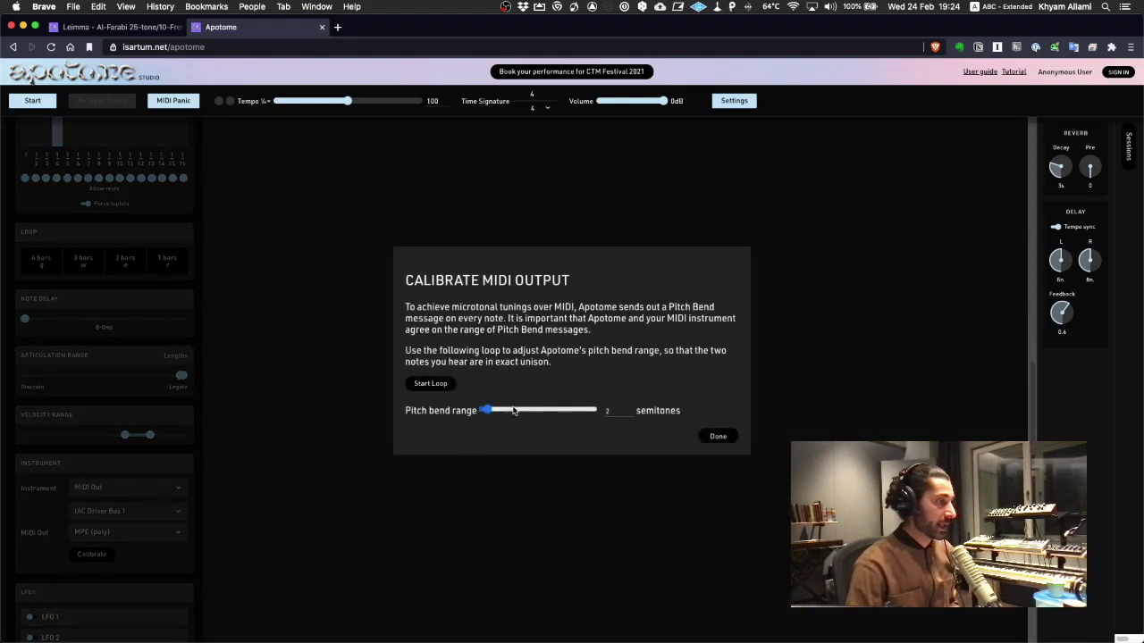
drag(488, 413, 611, 411)
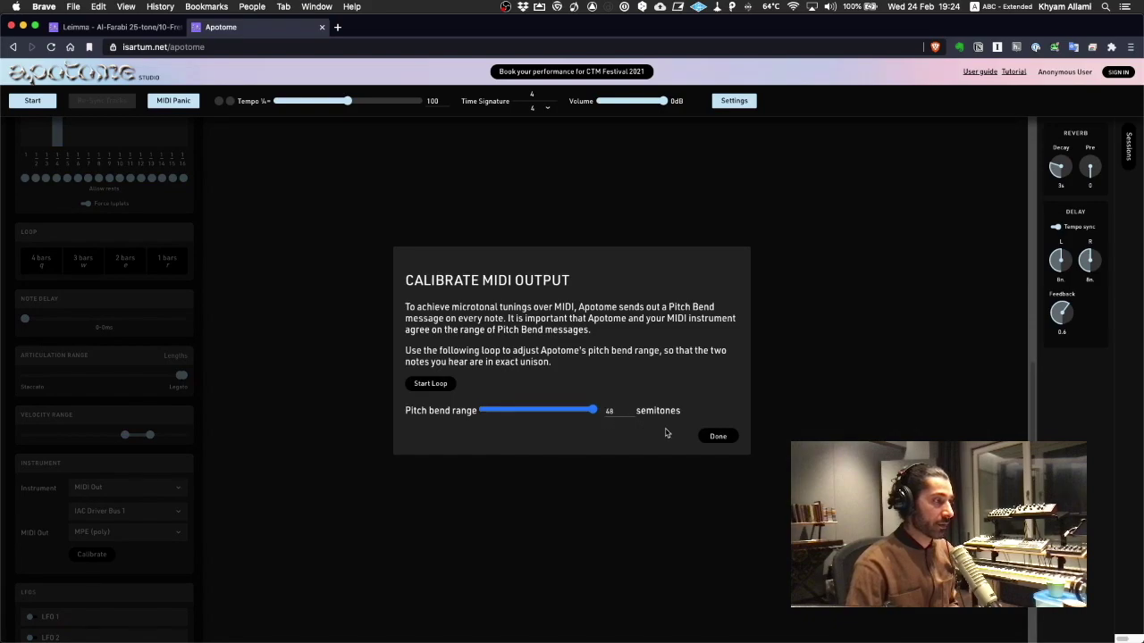
click(716, 436)
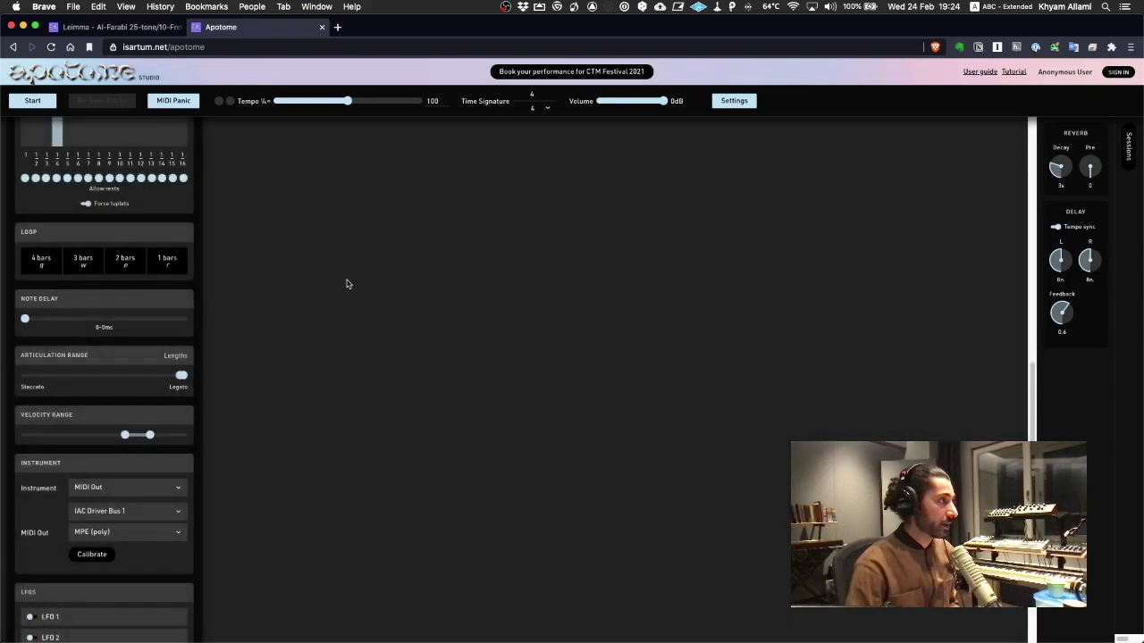
Start Apotome's playback, check the first track's signal in Ableton Live, and return to Apotome in Brave
click(34, 101)
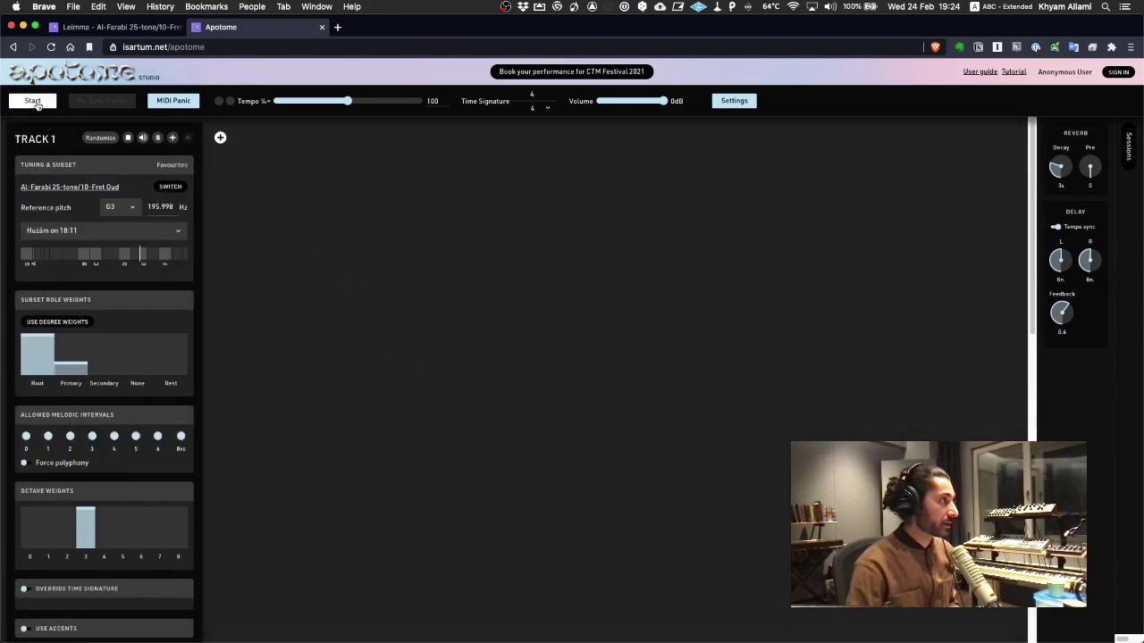
key(super+Tab)
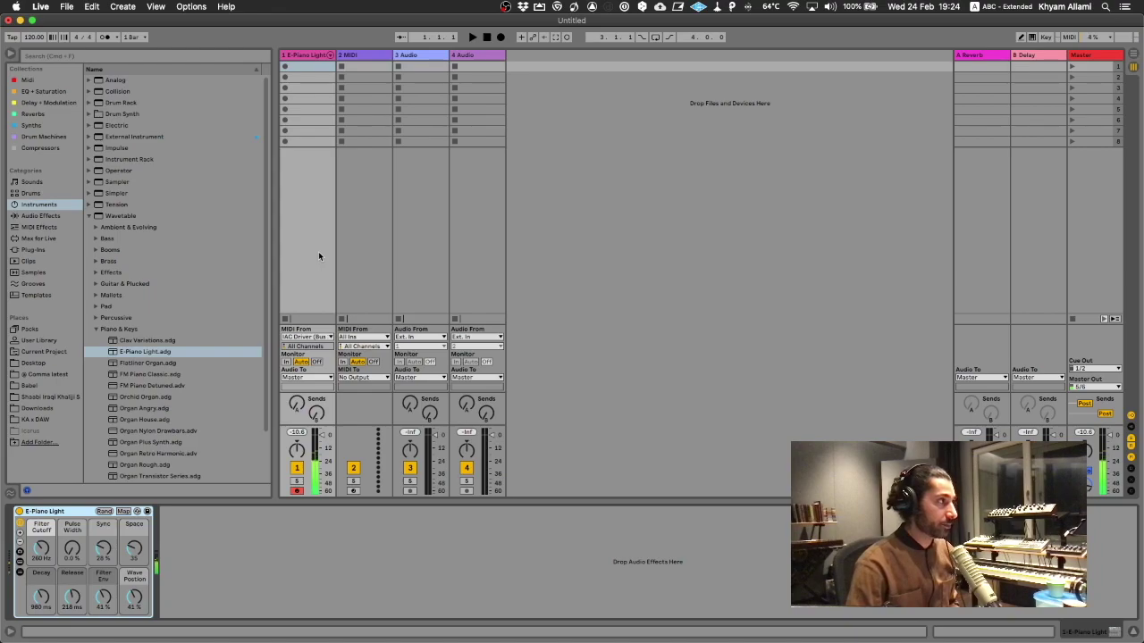
key(super+Tab)
Stop Apotome's playback and set it to send MIDI clock to IAC Driver Bus 1
click(33, 101)
click(745, 103)
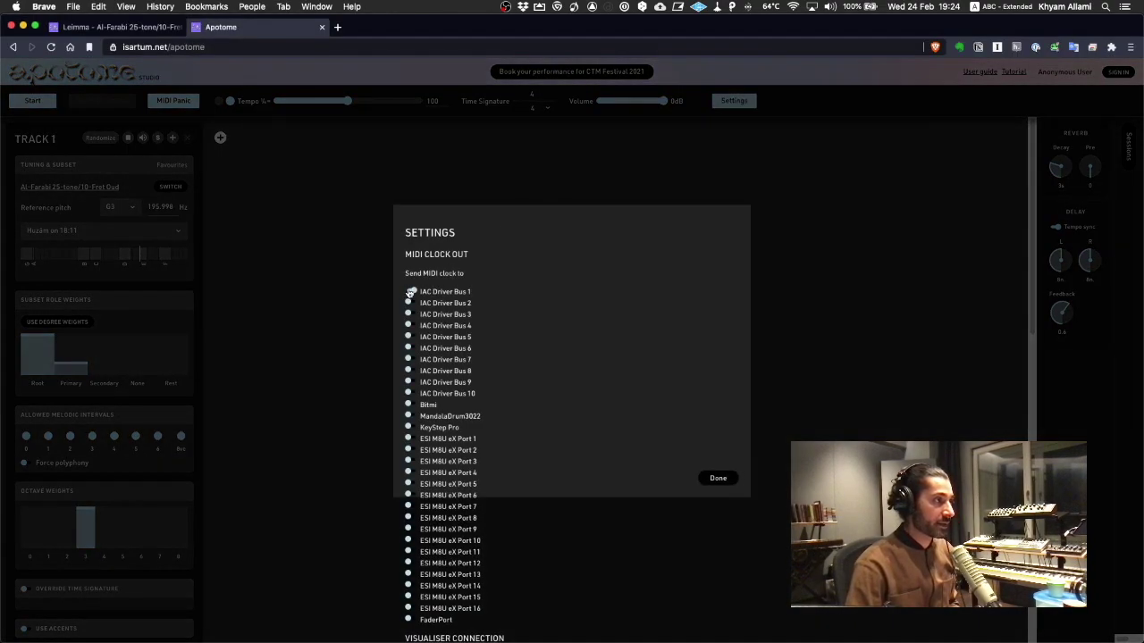
click(709, 480)
Switch to Ableton Live, enable Sync for the IAC Driver (Bus 1) input in the preferences, and turn on external sync
key(super+Tab)
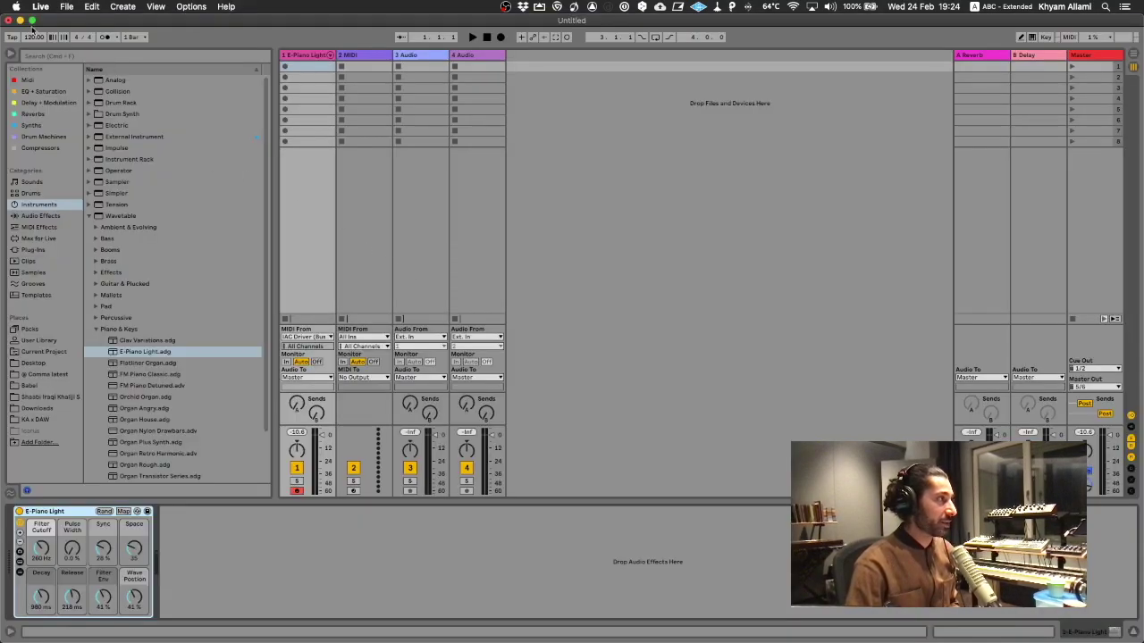
key(super+comma)
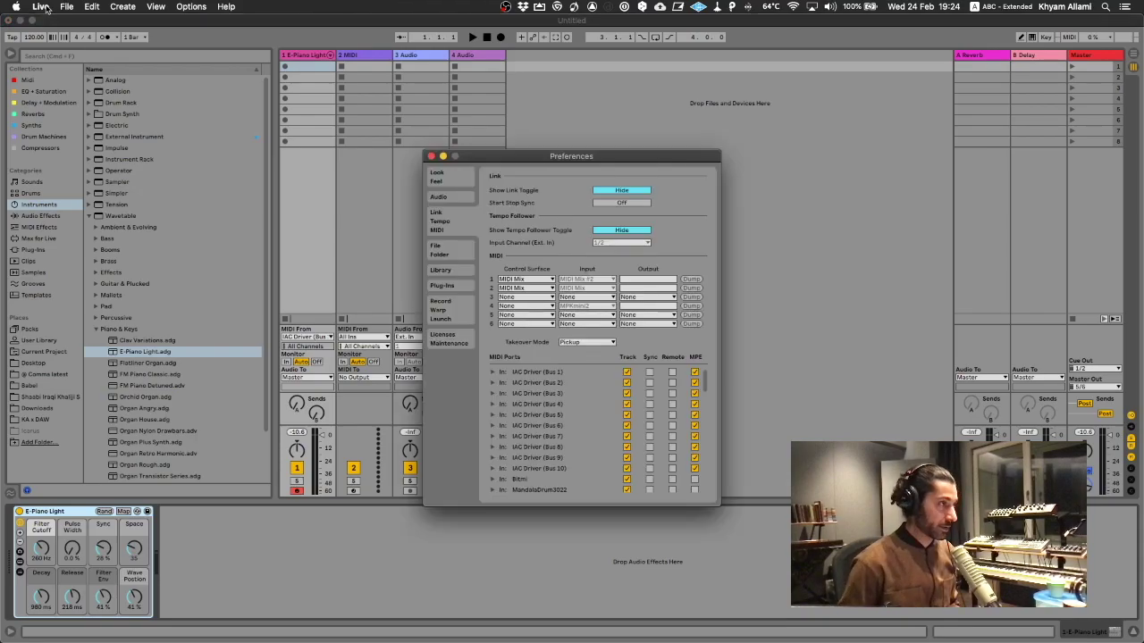
click(650, 372)
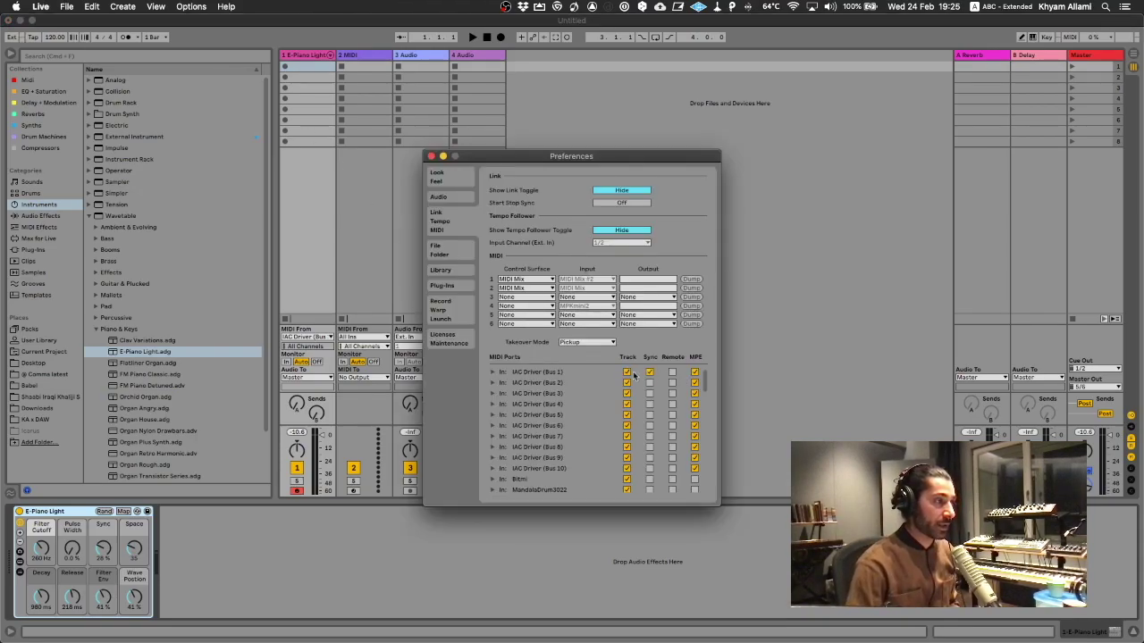
click(432, 156)
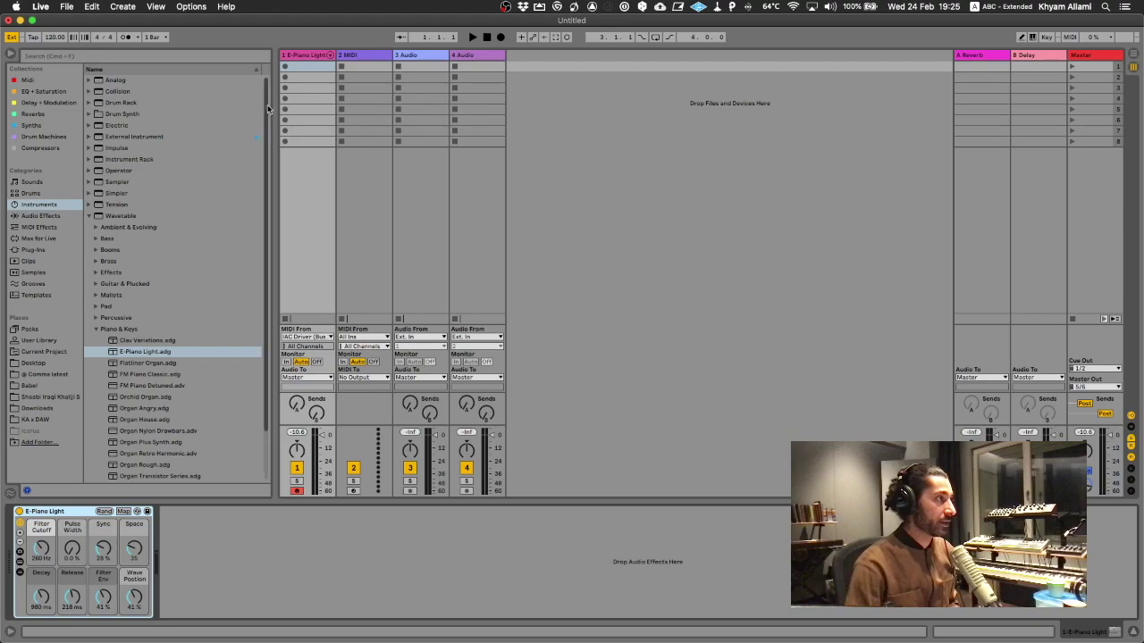
Start playback in Apotome in Brave and switch to Ableton Live to check that its transport follows the clock
key(super+Tab)
click(44, 103)
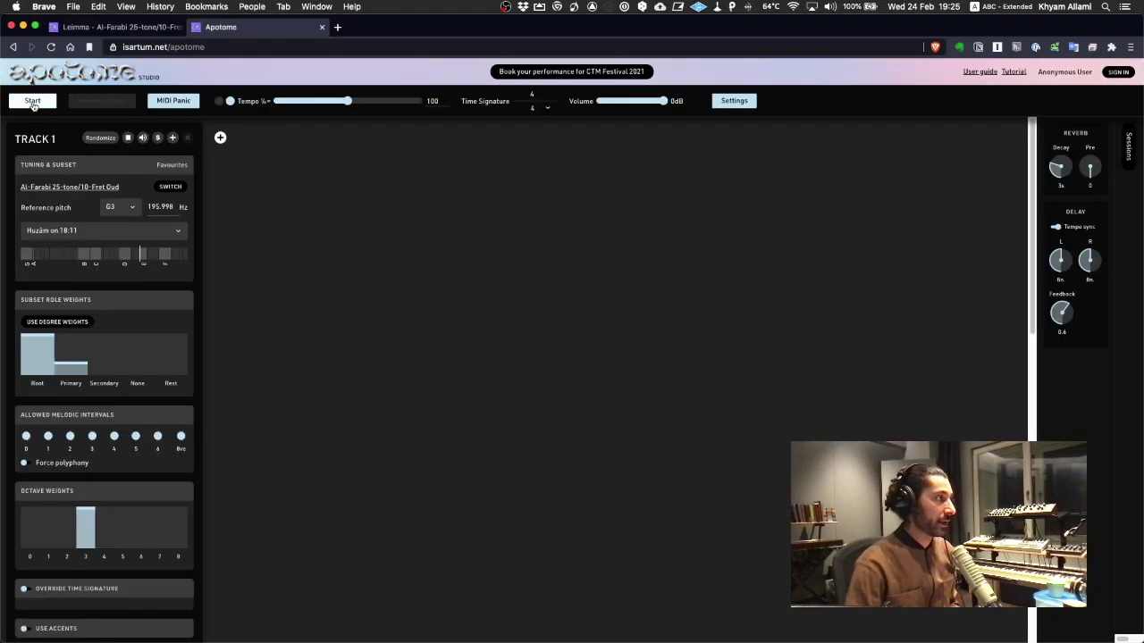
key(super+Tab)
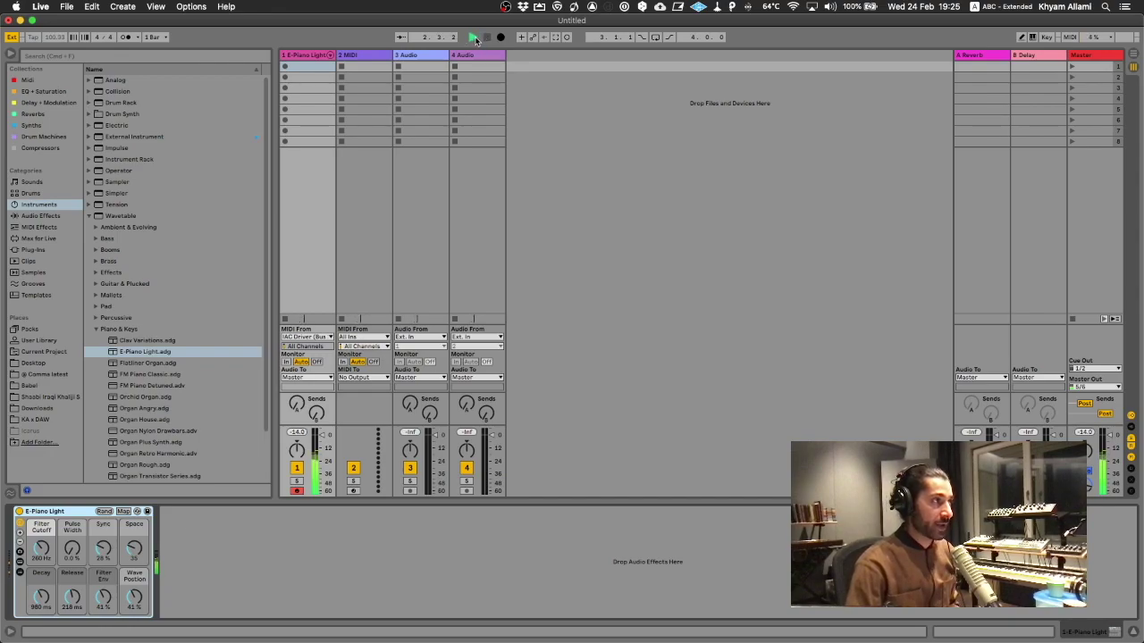
Stop Apotome's playback in Brave, return to Ableton Live, enable arrangement recording and show the Arrangement View
key(super+Tab)
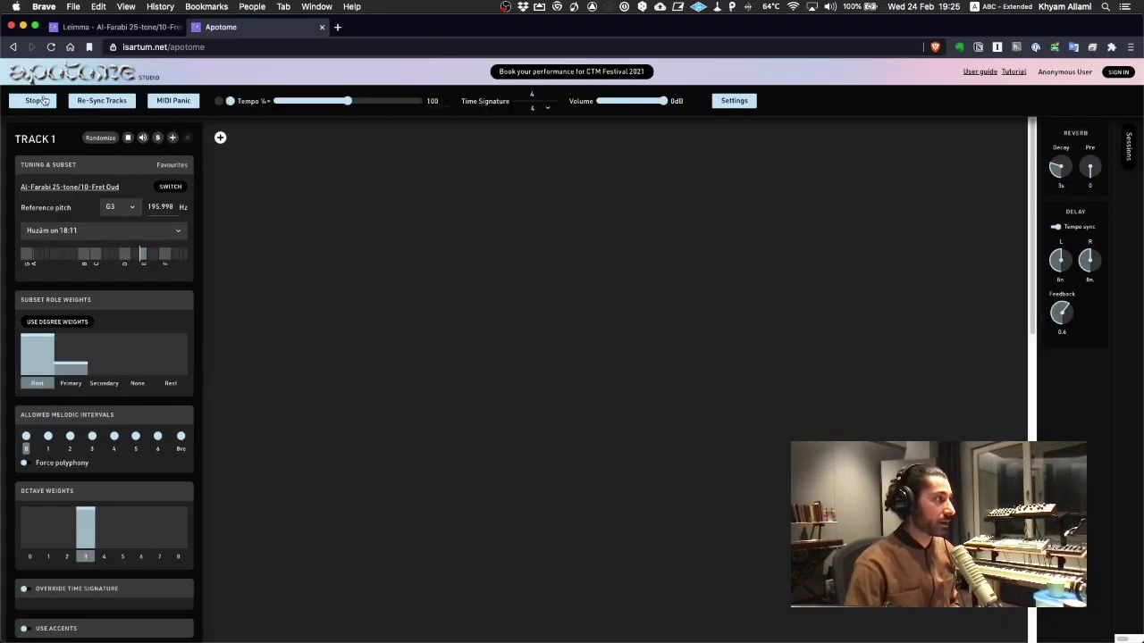
key(super+Tab)
click(499, 38)
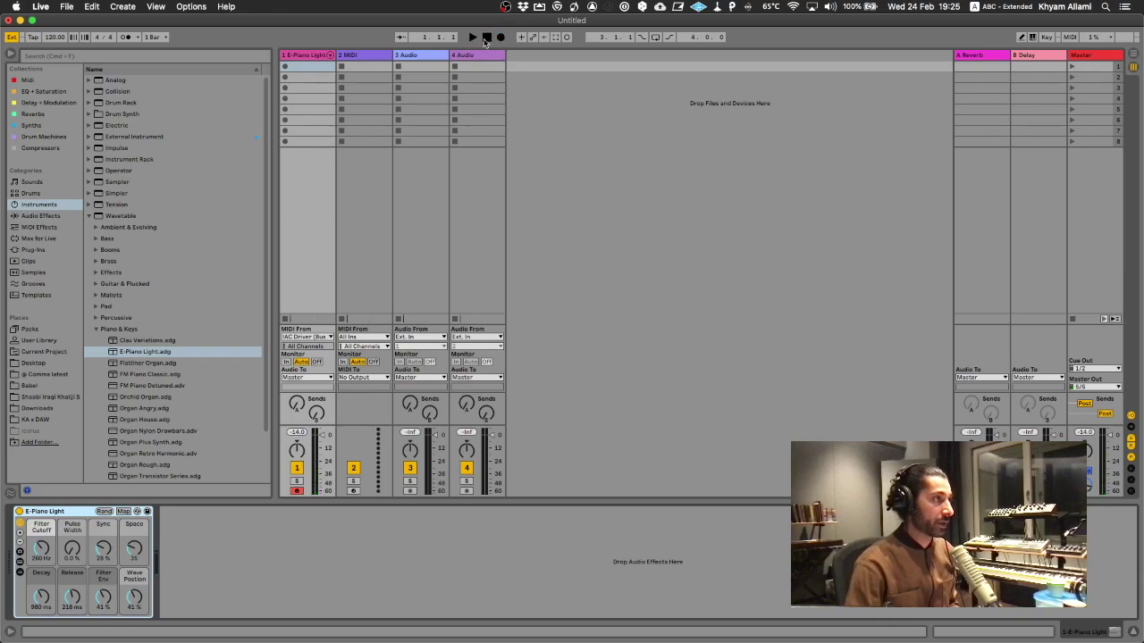
key(Tab)
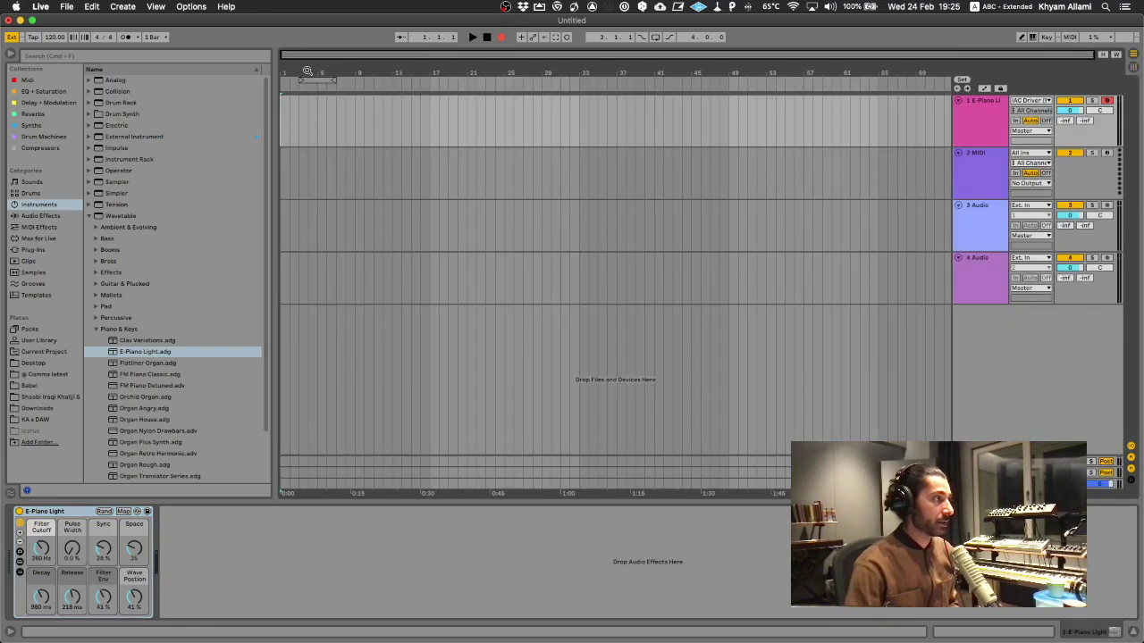
Start Apotome's playback in Brave and switch to Ableton Live to check that the first track is recording
key(super+Tab)
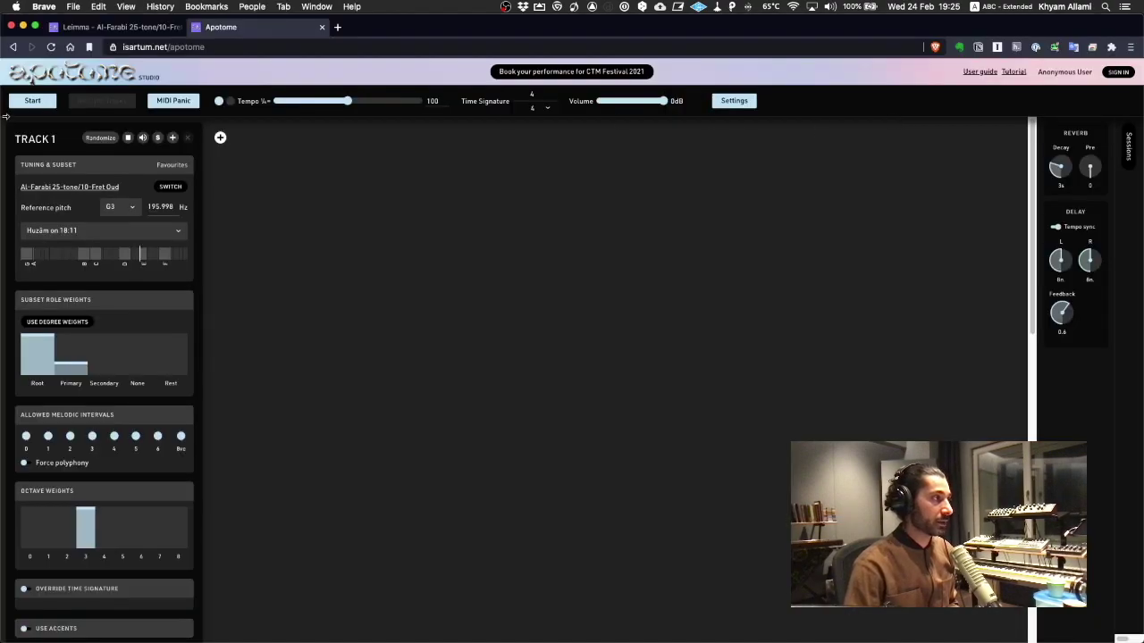
click(38, 105)
key(super+Tab)
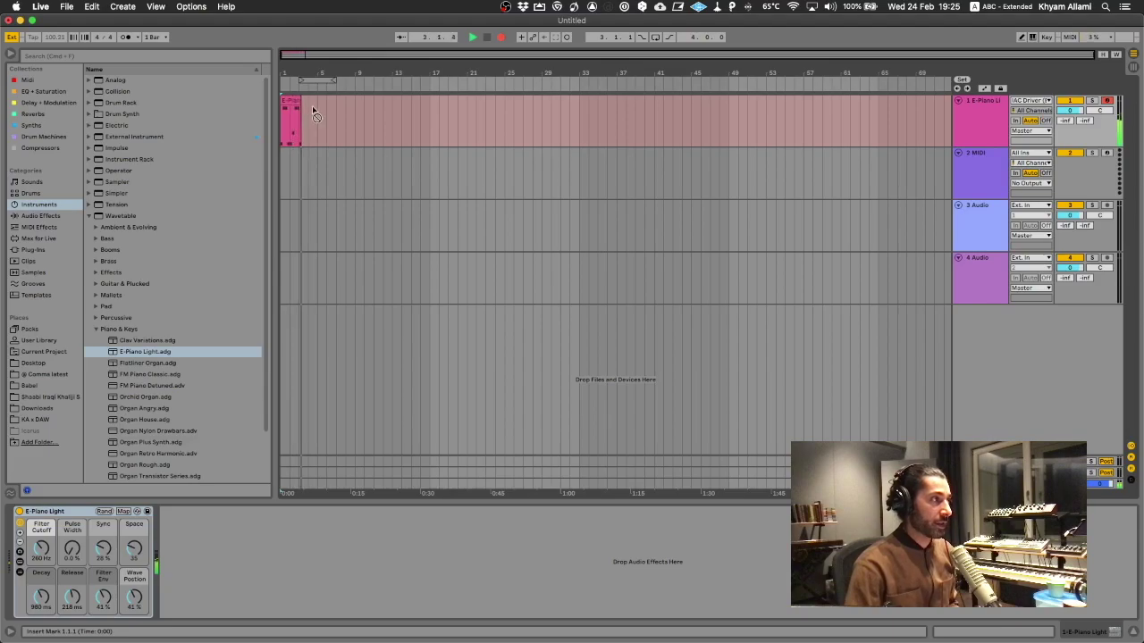
Raise Track 1's 1/16 beat division weight in Apotome in Brave and return to Ableton Live to check the recording
key(super+Tab)
scroll(103, 268, down, 4)
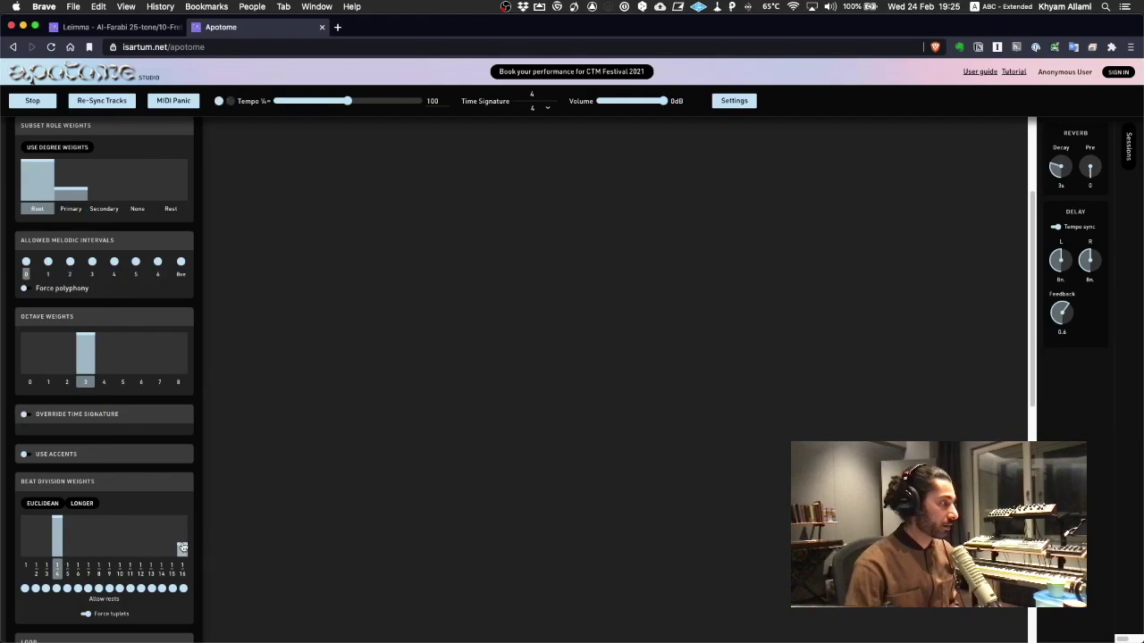
drag(182, 546, 183, 535)
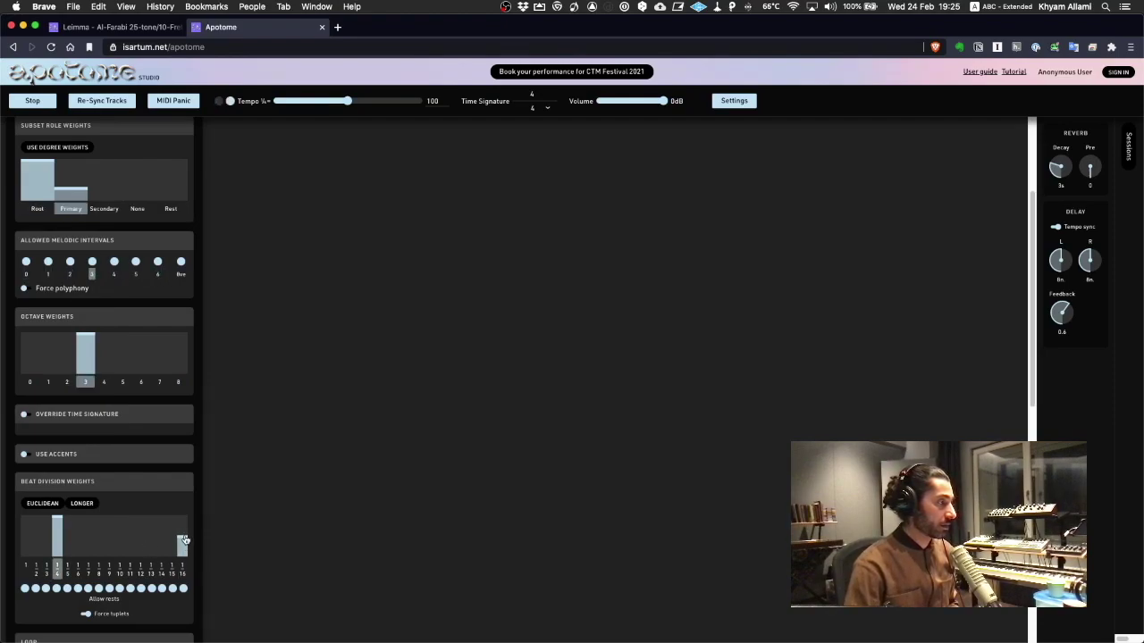
key(super+Tab)
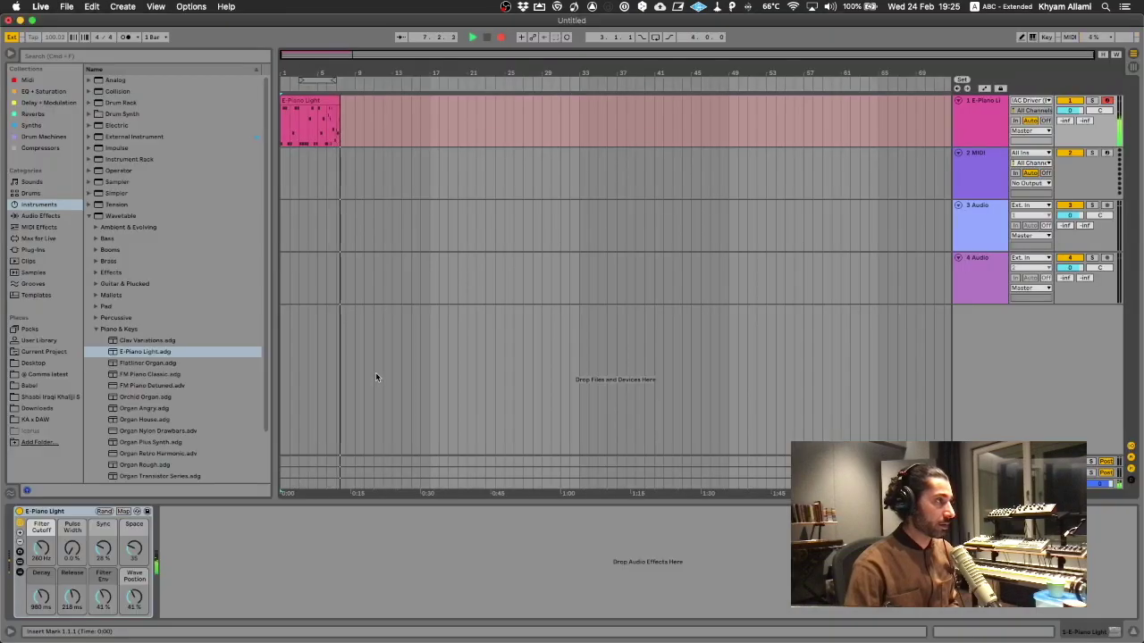
In Apotome in Brave, add a second track and set its MIDI output port to IAC Driver Bus 2
key(super+Tab)
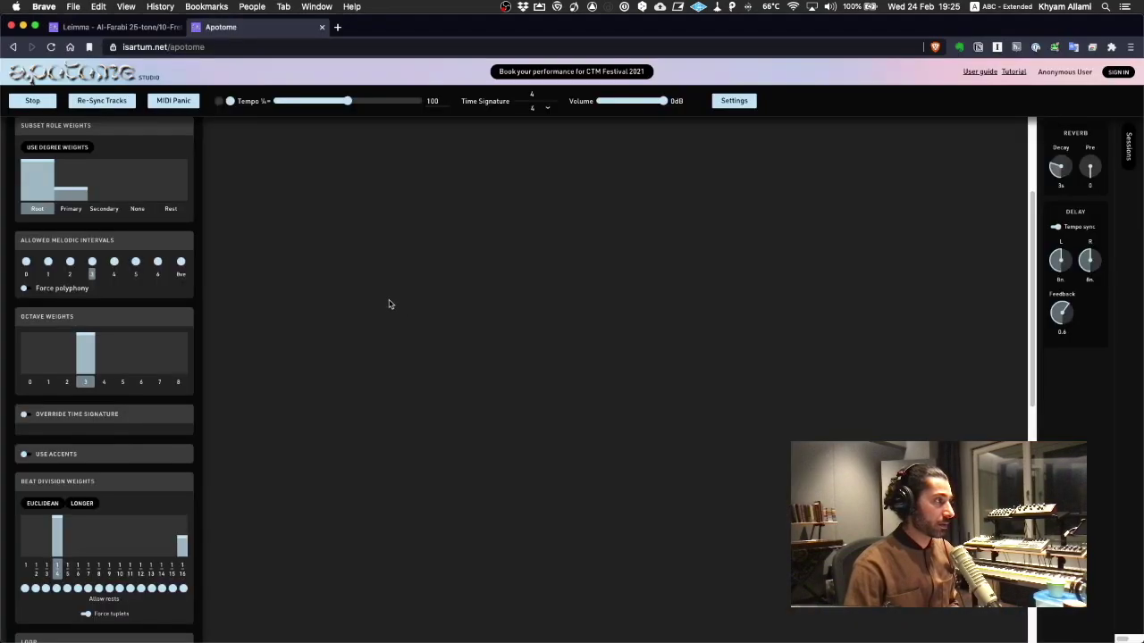
scroll(194, 131, up, 5)
click(172, 137)
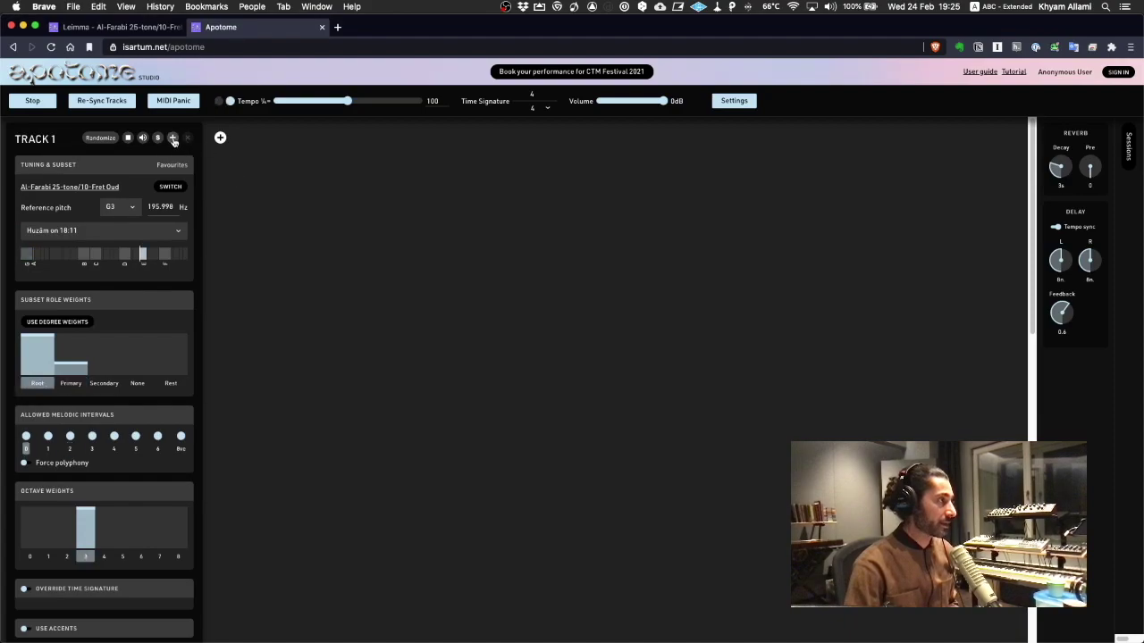
scroll(315, 345, down, 10)
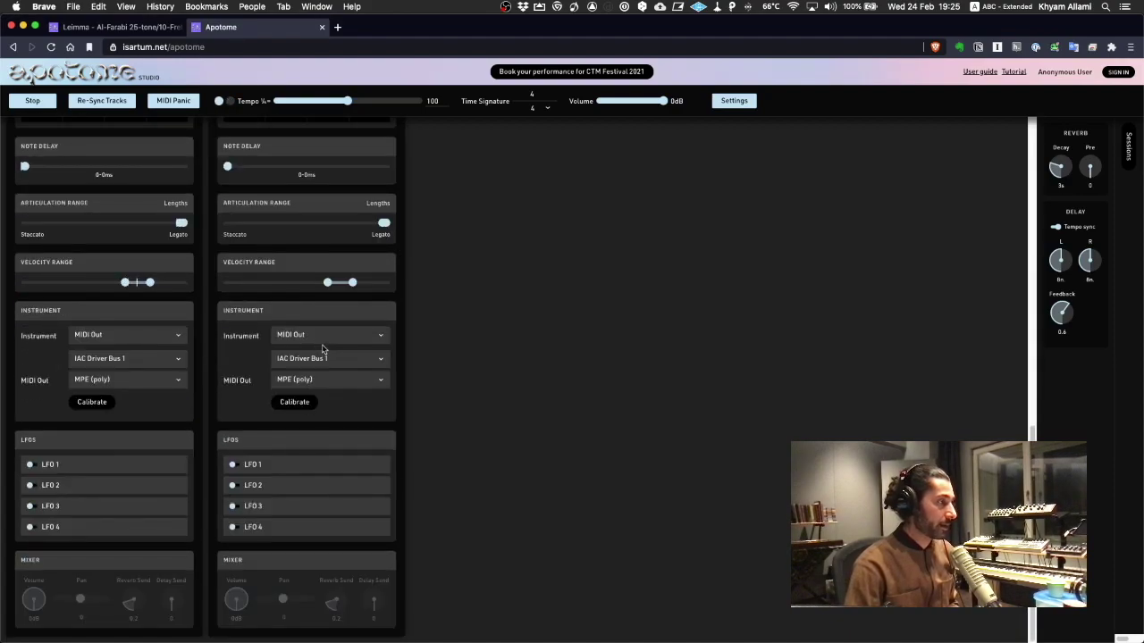
click(336, 354)
click(336, 370)
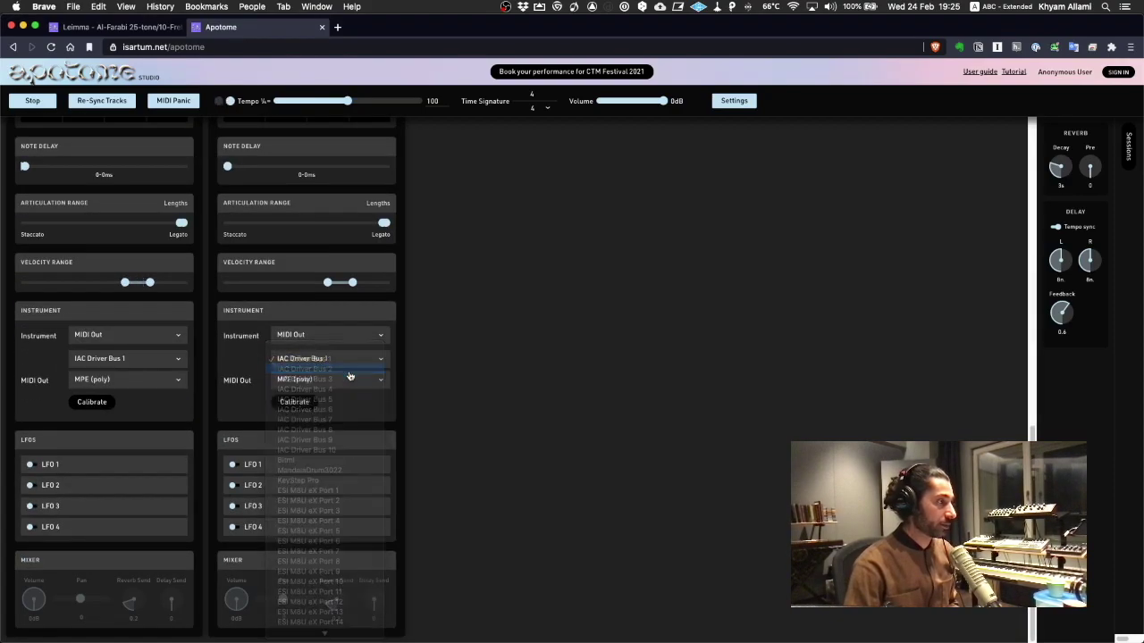
scroll(409, 365, up, 10)
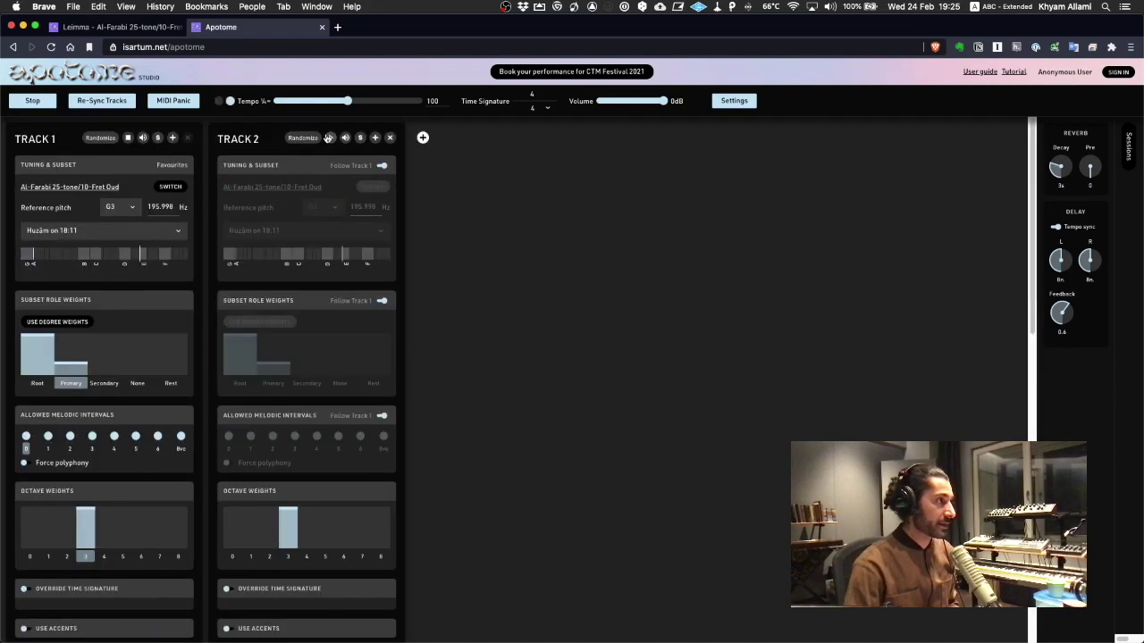
In Ableton Live, load Wavetable's Basic Bells mallet preset onto the second track and arm it together with the first track
key(super+Tab)
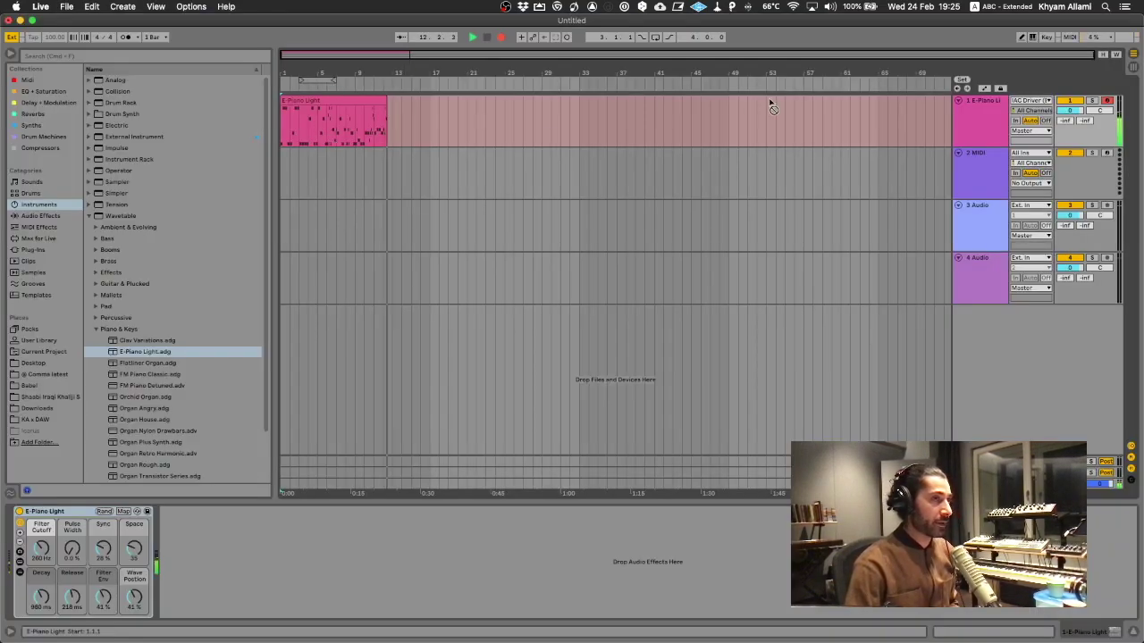
click(990, 169)
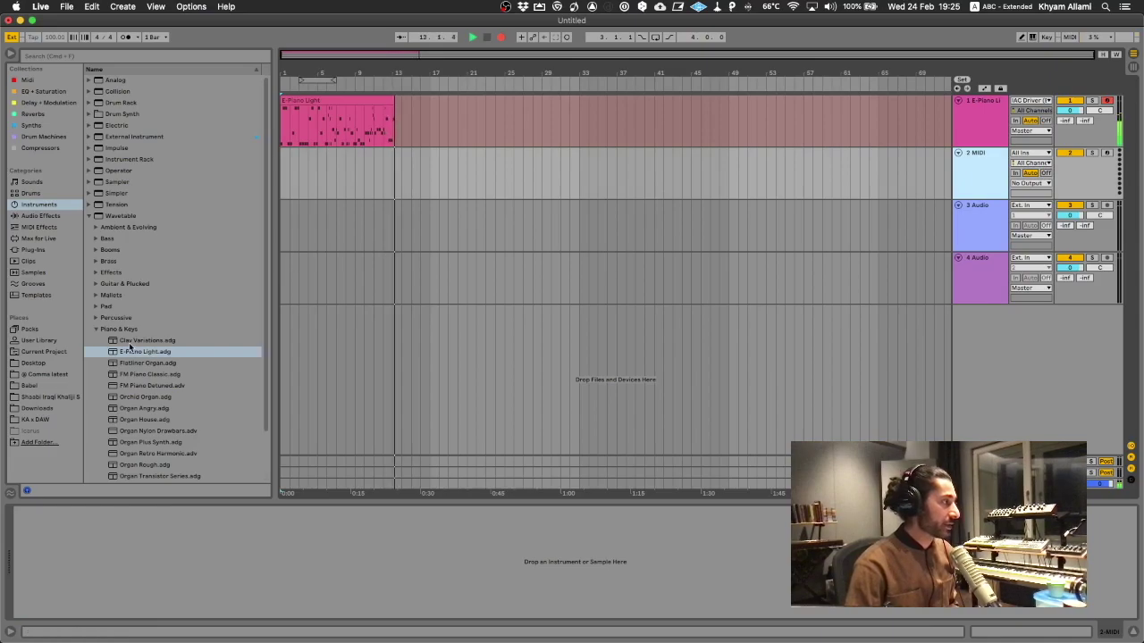
click(96, 330)
click(97, 295)
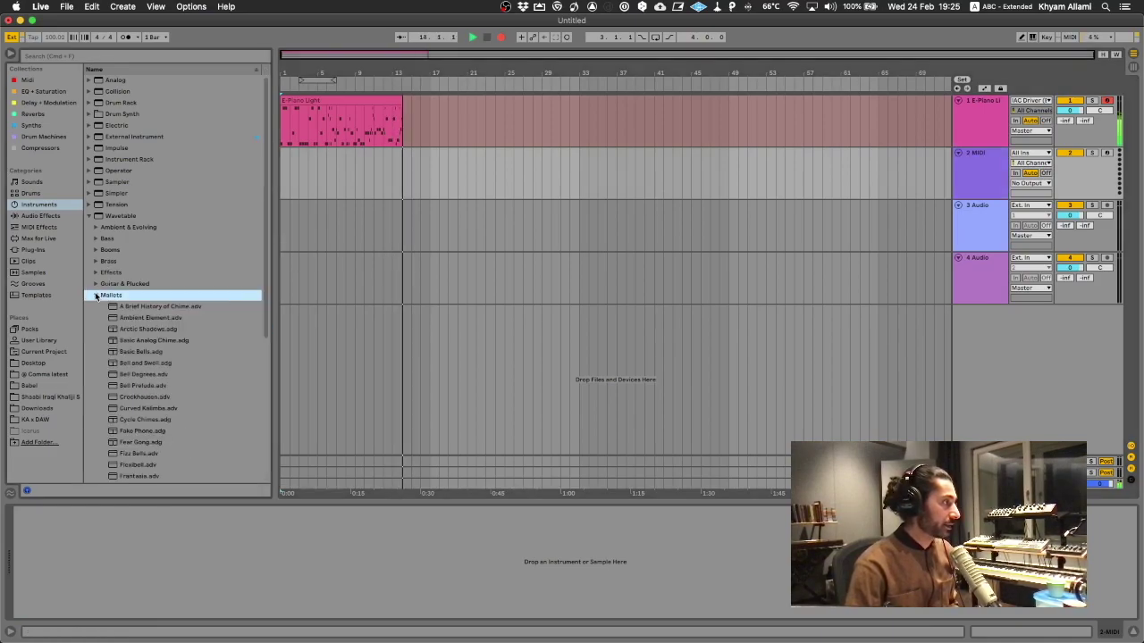
click(143, 352)
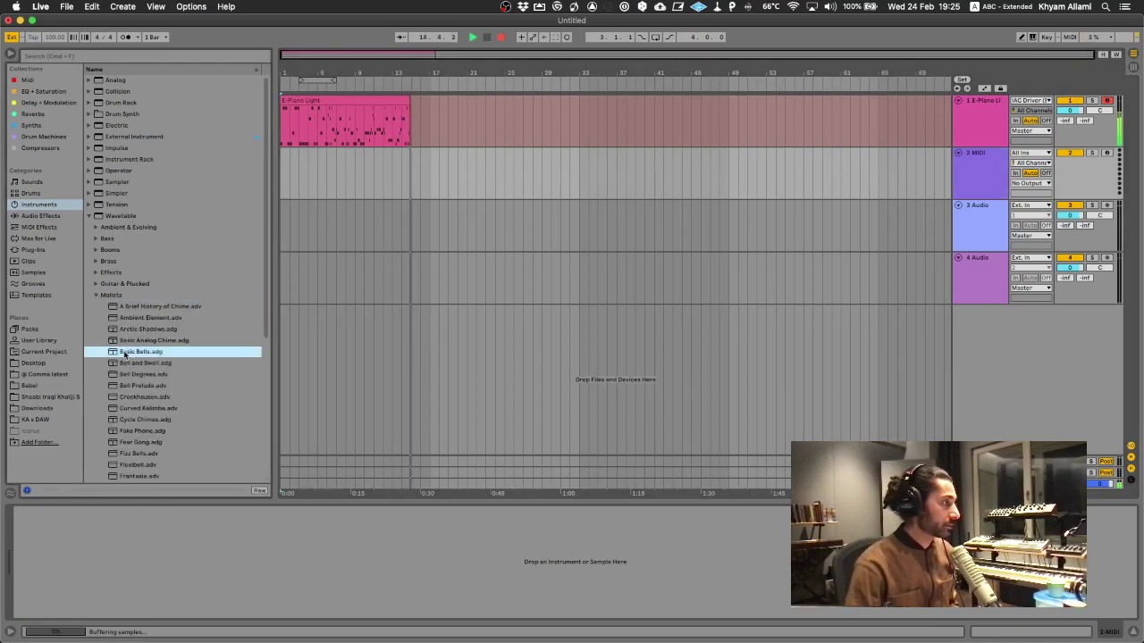
drag(185, 354, 158, 557)
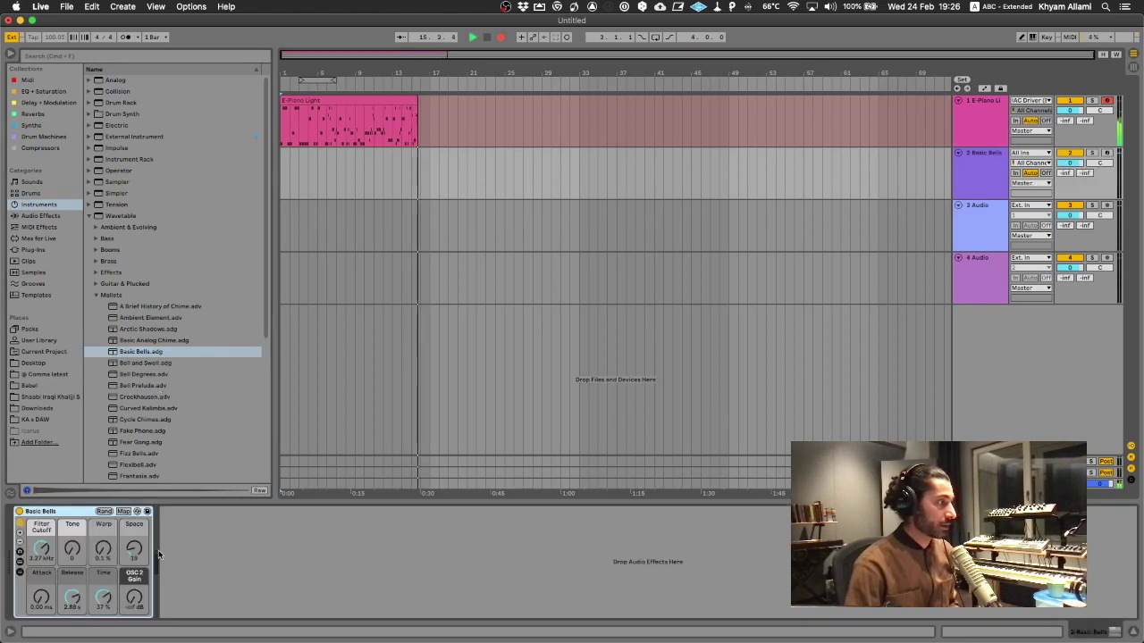
click(1107, 154)
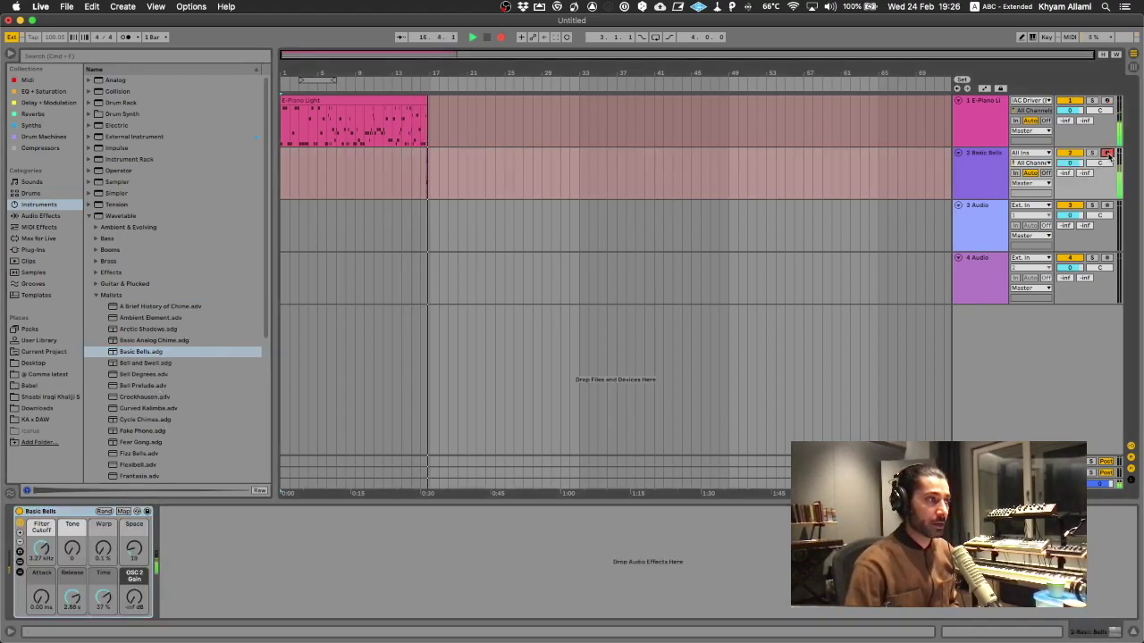
click(1107, 101)
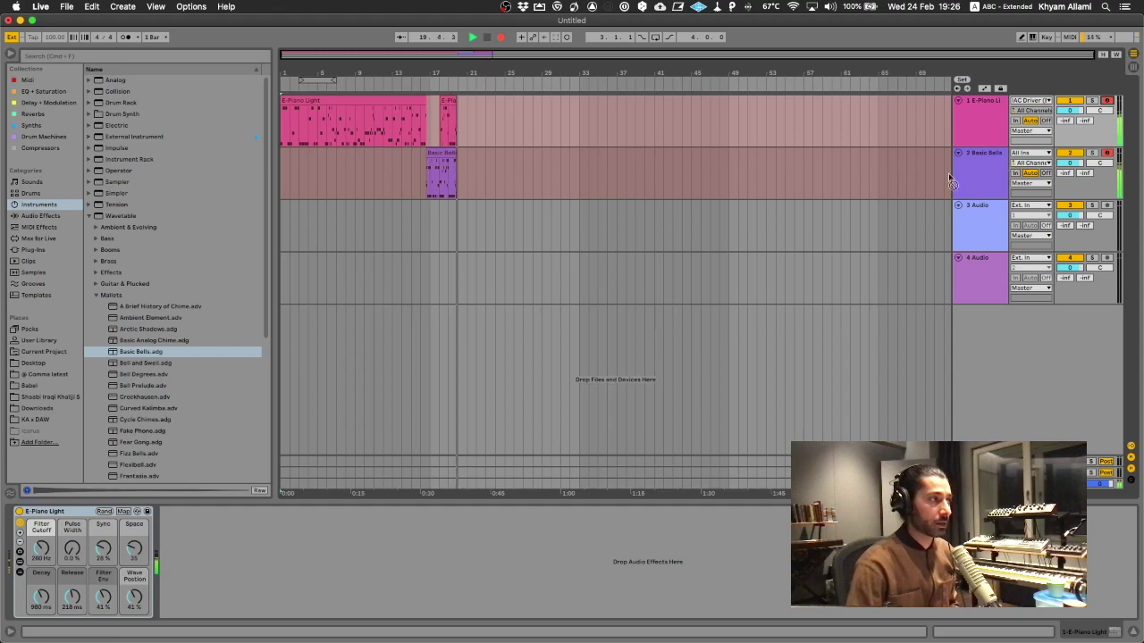
In Apotome in Brave, set the note delay range to 0-8 ms on Track 1 and 0-18 ms on Track 2
key(super+Tab)
scroll(152, 418, down, 5)
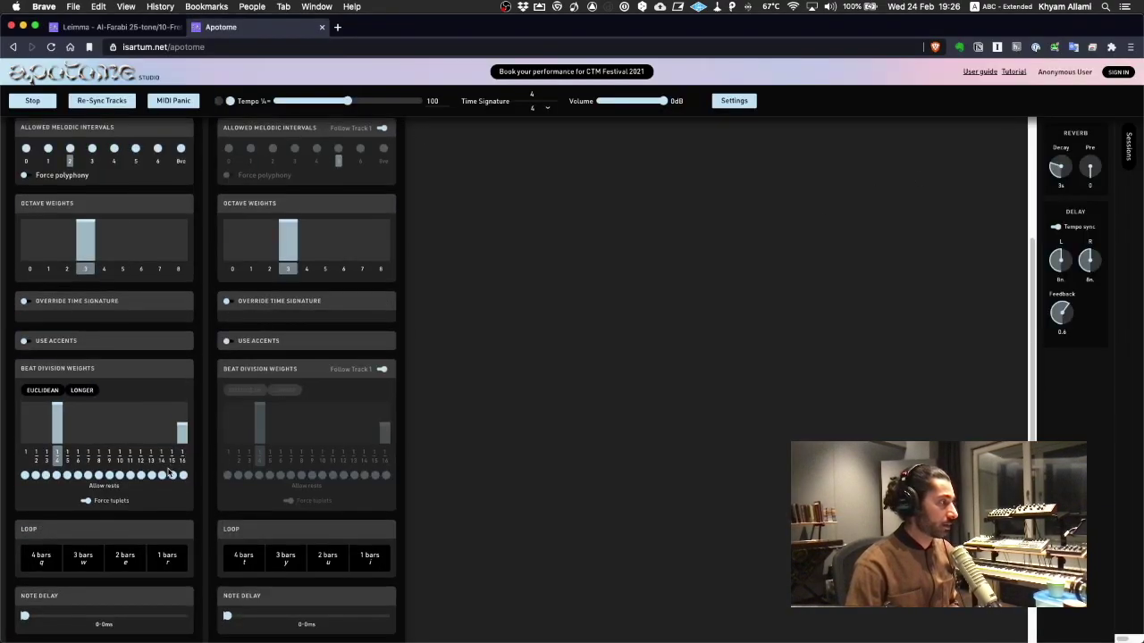
scroll(152, 418, down, 3)
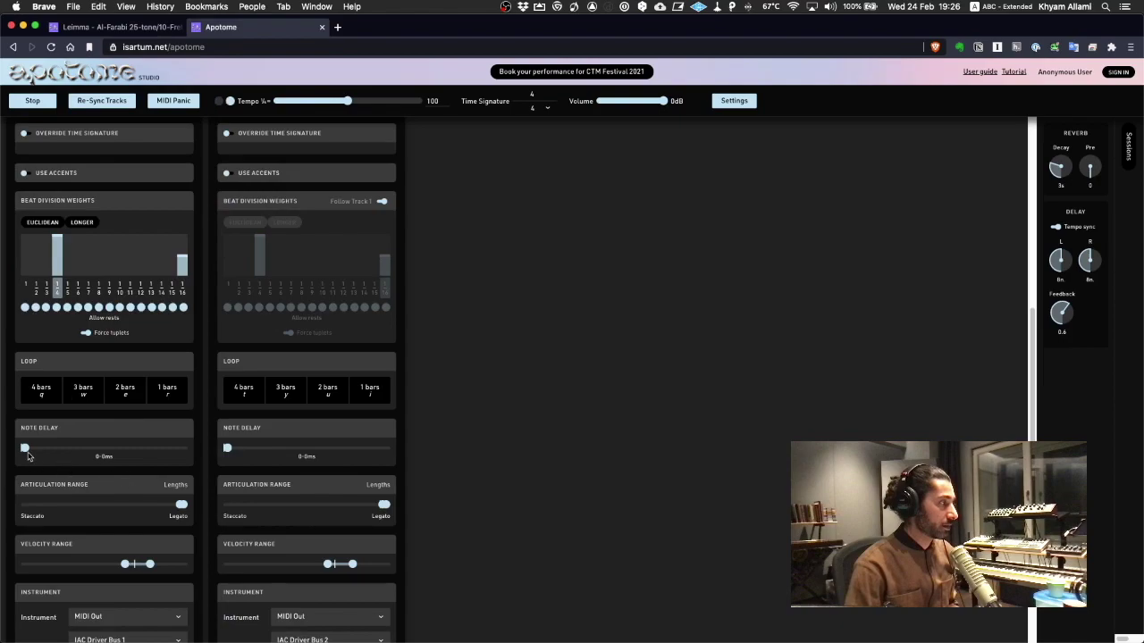
drag(25, 448, 38, 447)
drag(228, 448, 255, 448)
Widen the velocity range to its full extent on both tracks and switch to Ableton Live to check the recording
drag(177, 565, 25, 565)
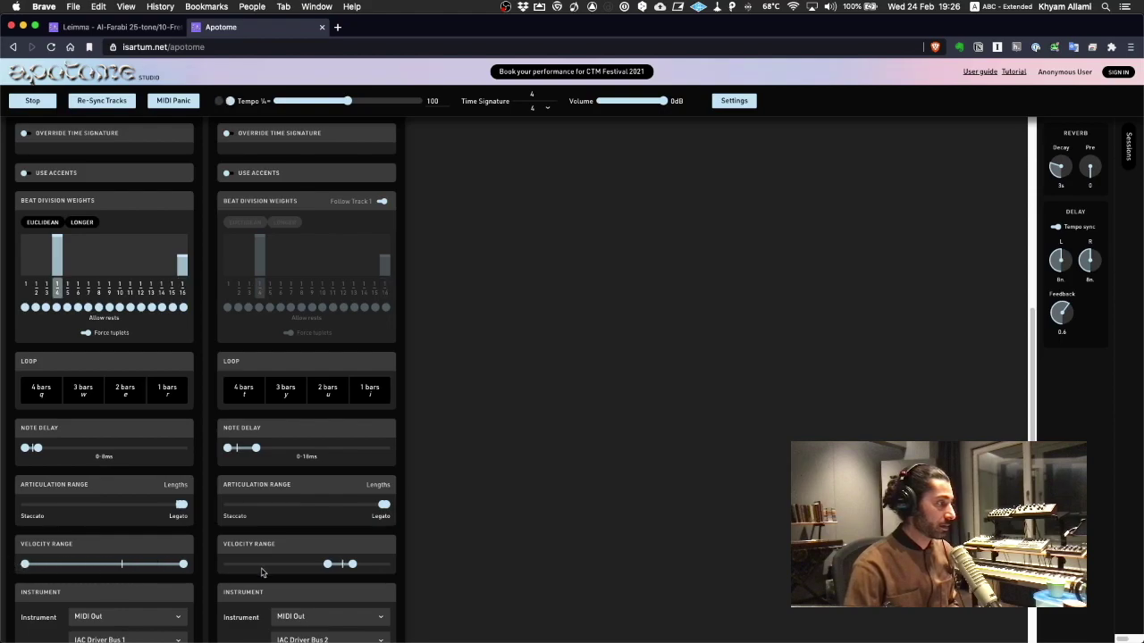
drag(327, 565, 226, 565)
drag(353, 565, 398, 565)
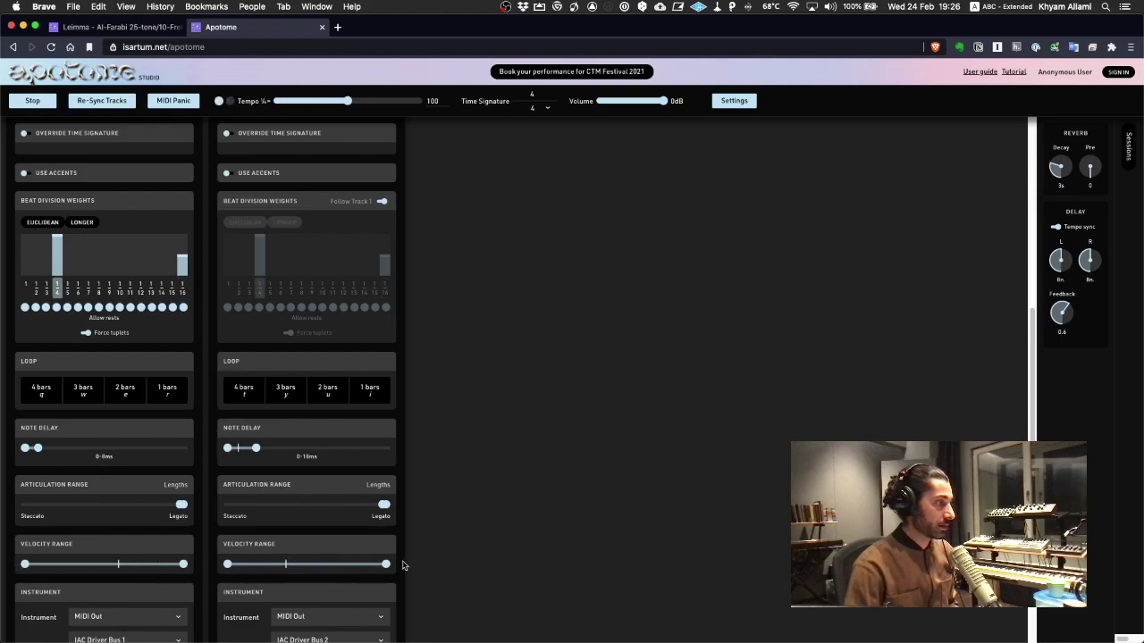
key(super+Tab)
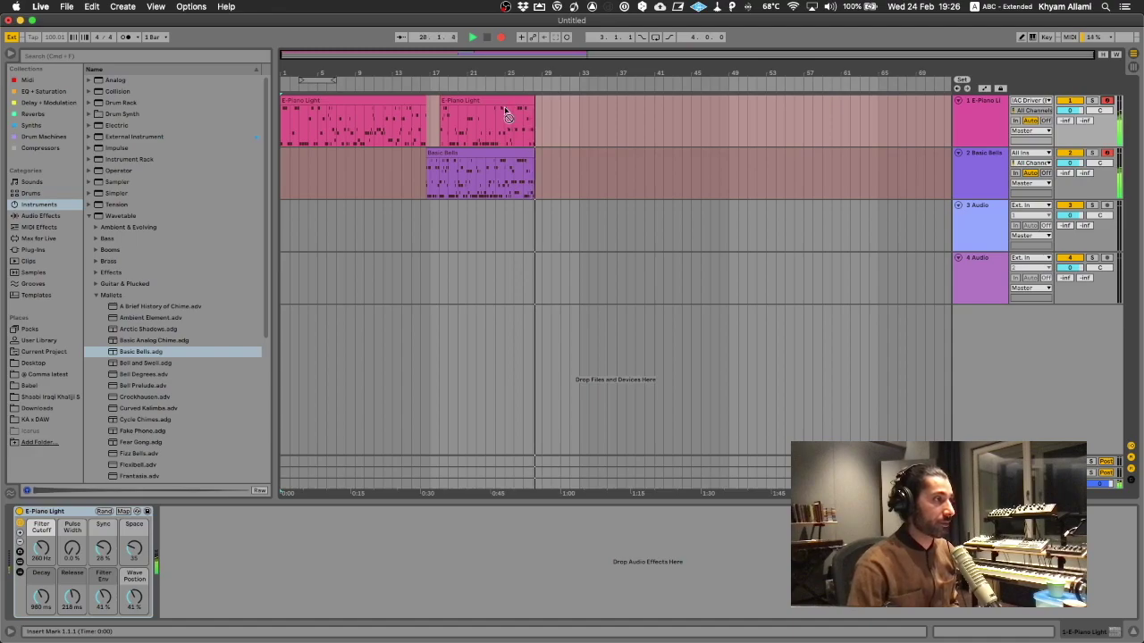
Return to Apotome in Brave and look over Track 1's favourite subsets and the Arabic tuning systems, leaving the tuning as is
key(super+Tab)
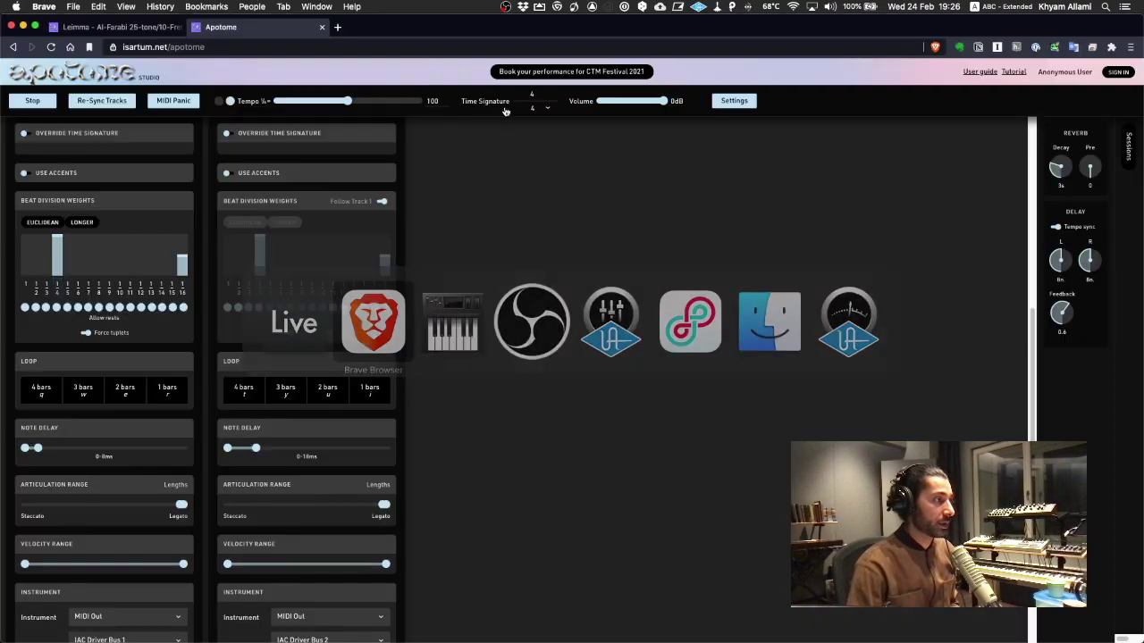
scroll(156, 214, up, 10)
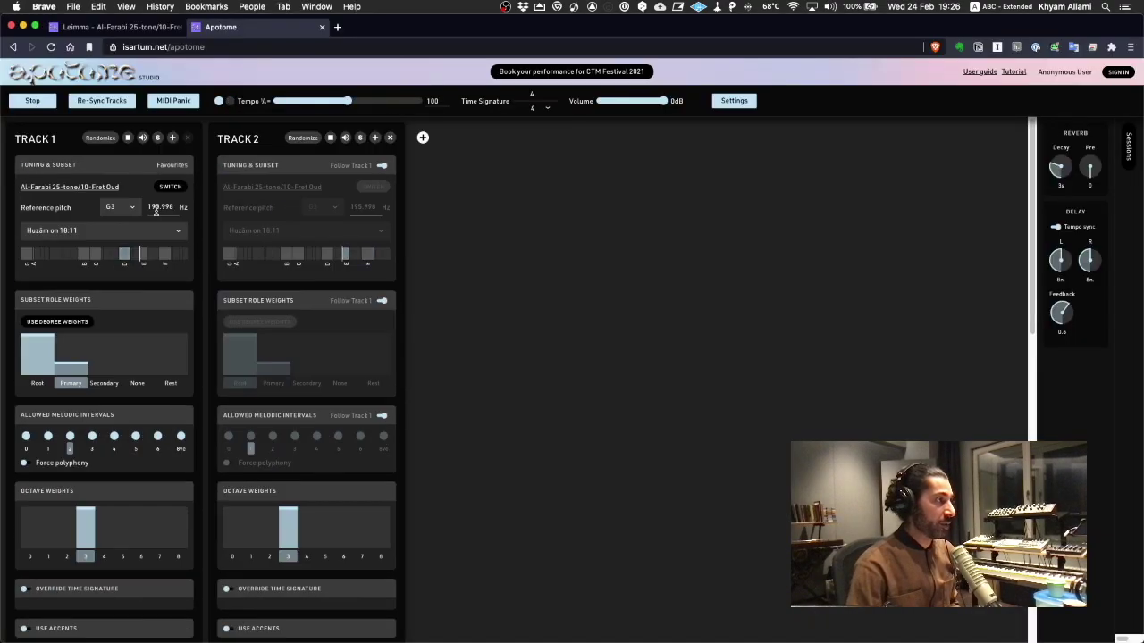
click(176, 165)
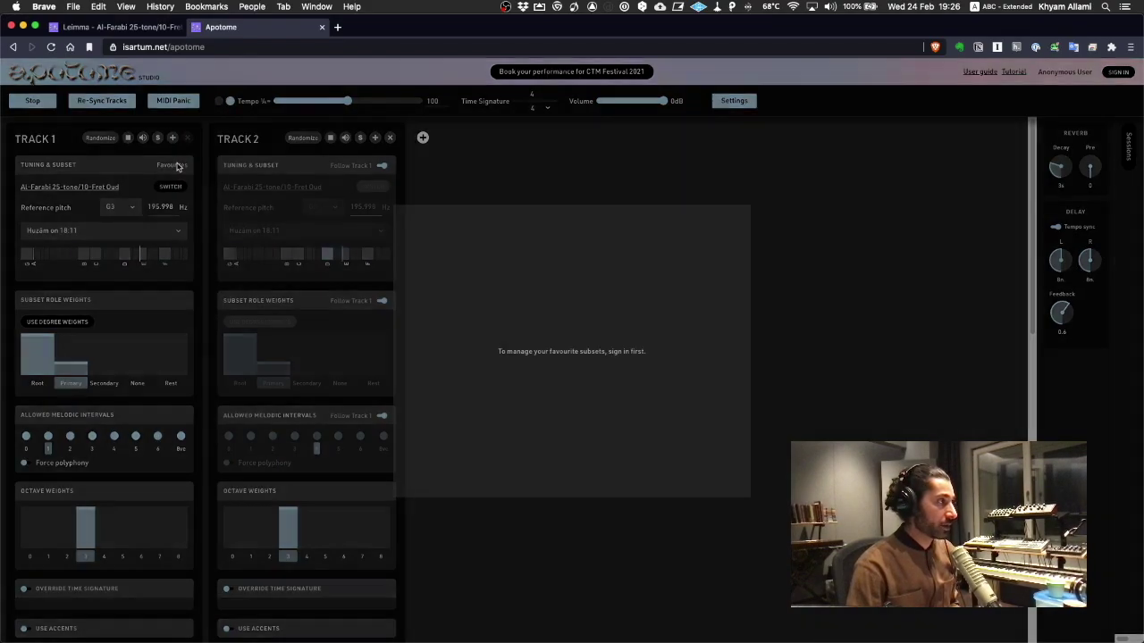
click(753, 230)
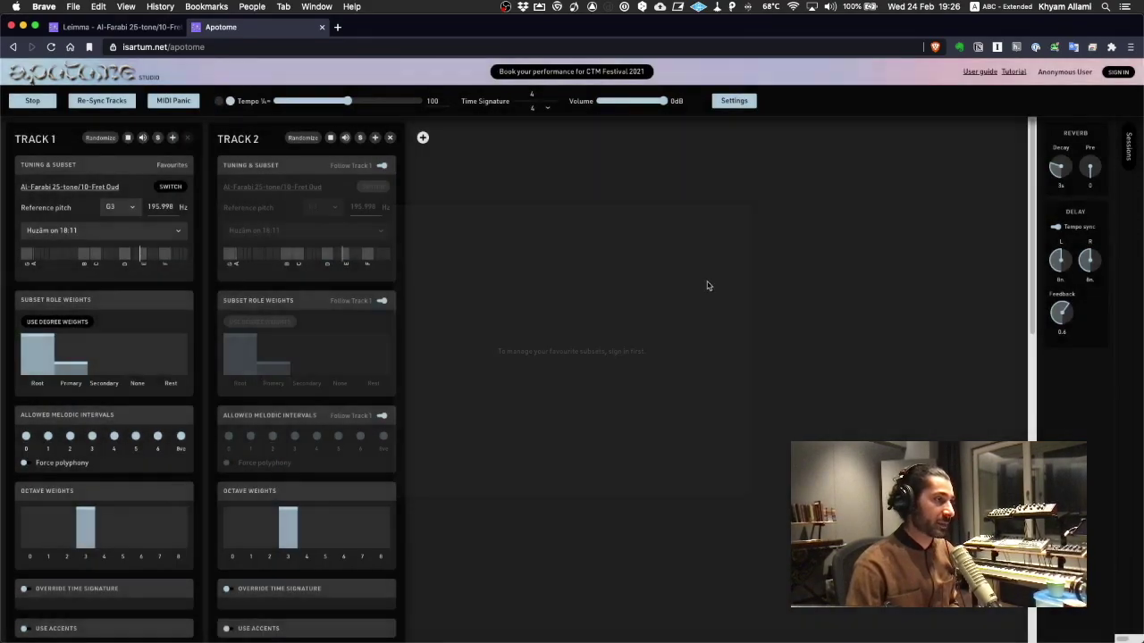
click(170, 186)
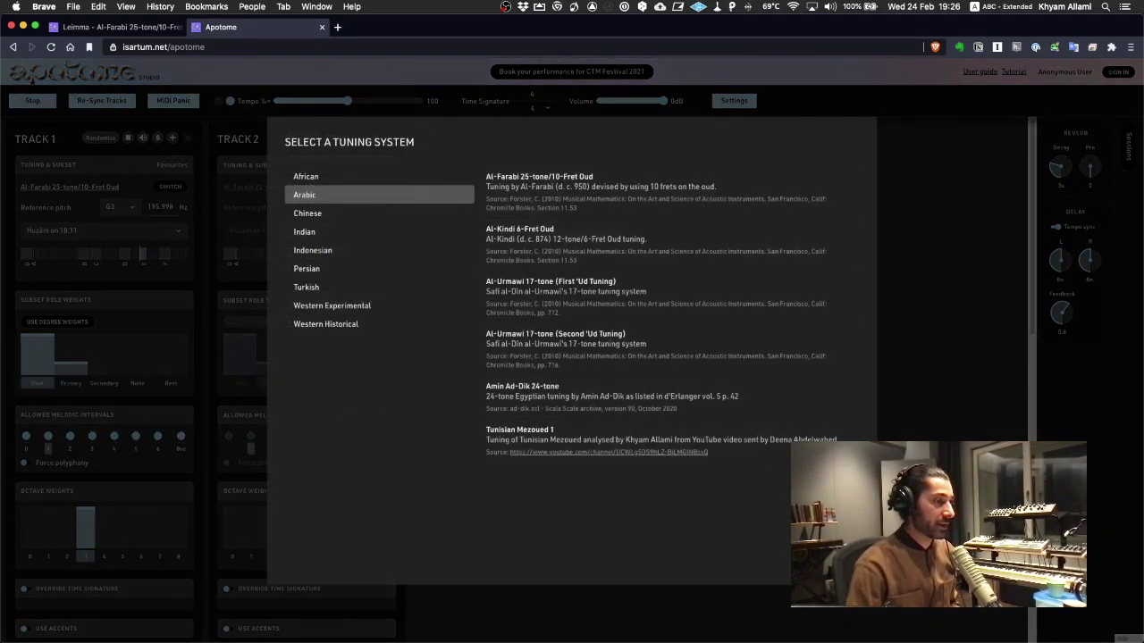
click(934, 501)
Set Track 1's subset to Persian Chahargah on 1:1 and raise the Primary subset role weight
click(95, 230)
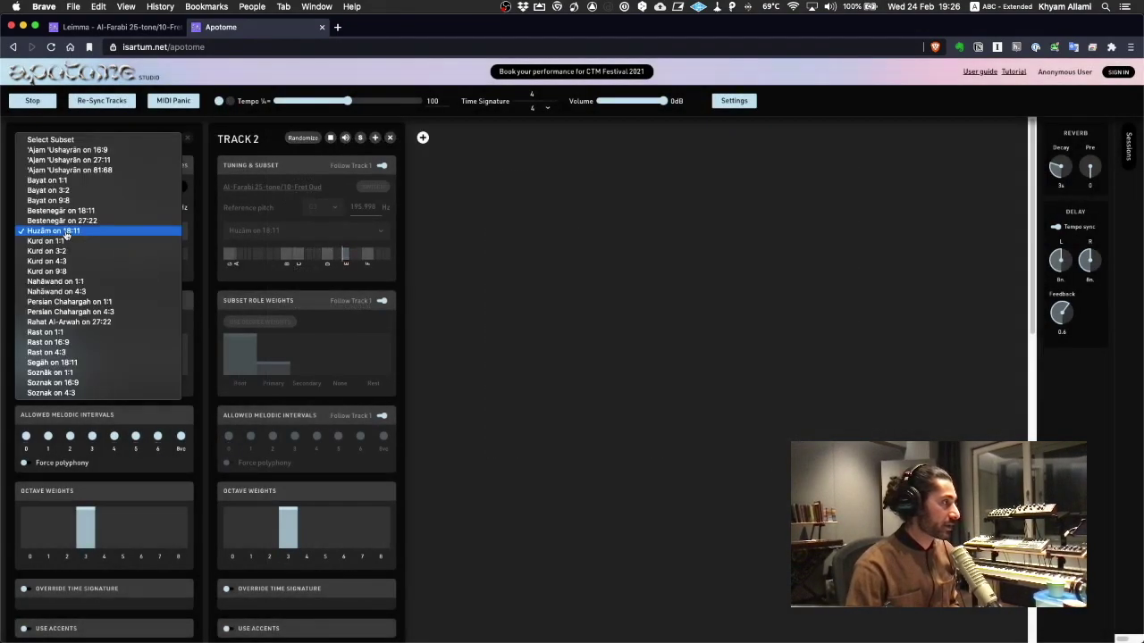
key(Escape)
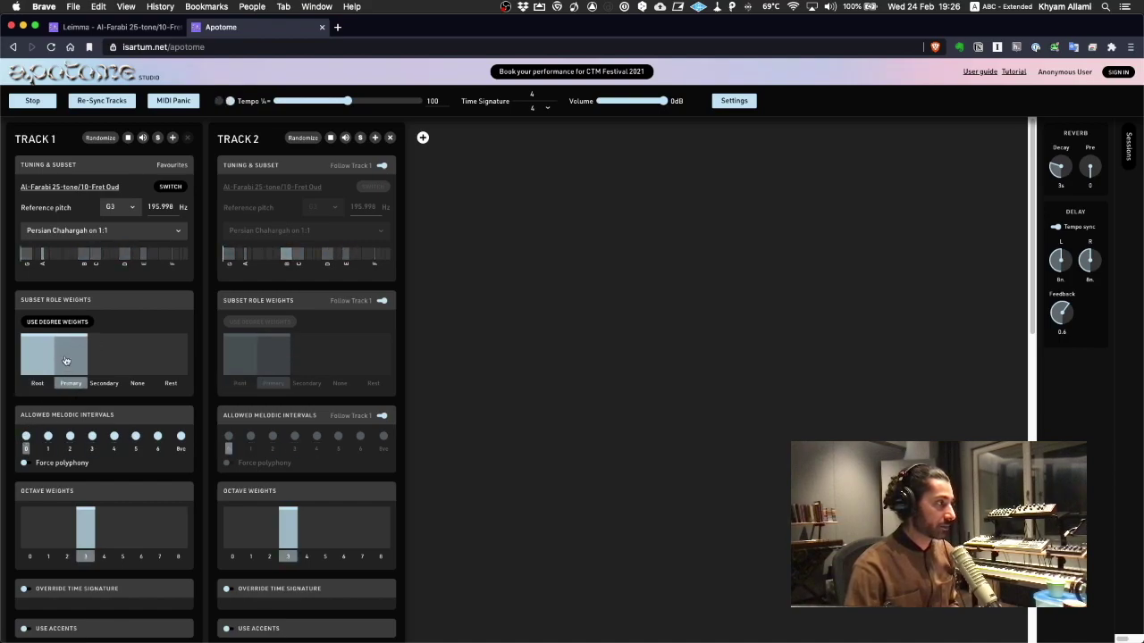
Change Track 1's subset to Segāh on 18:11 and look through the list of other available subsets
click(109, 231)
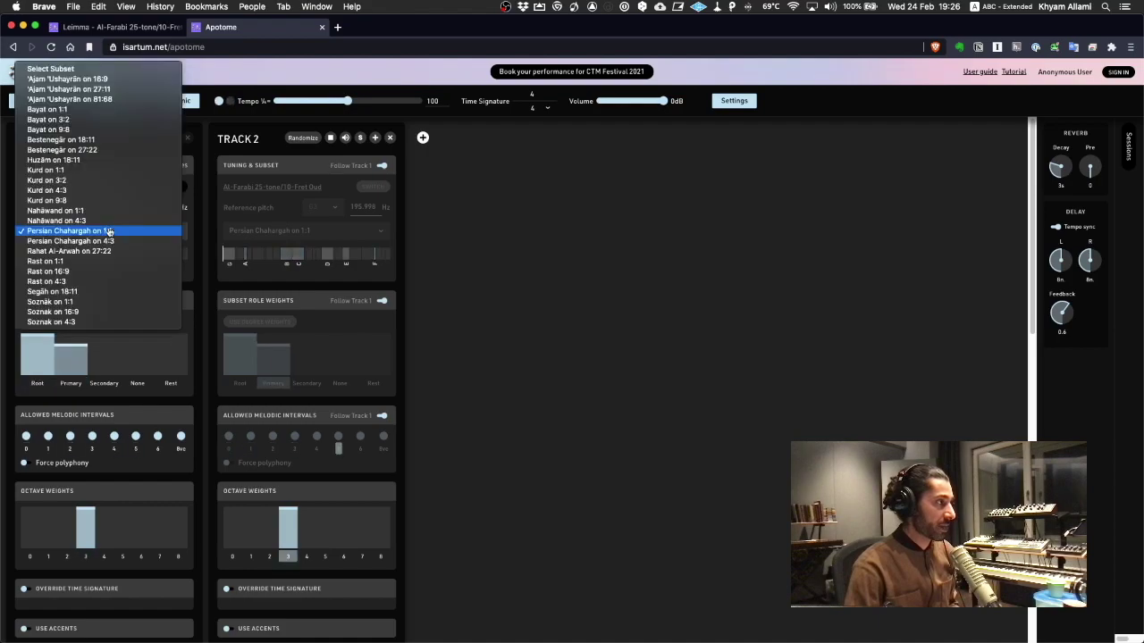
click(93, 292)
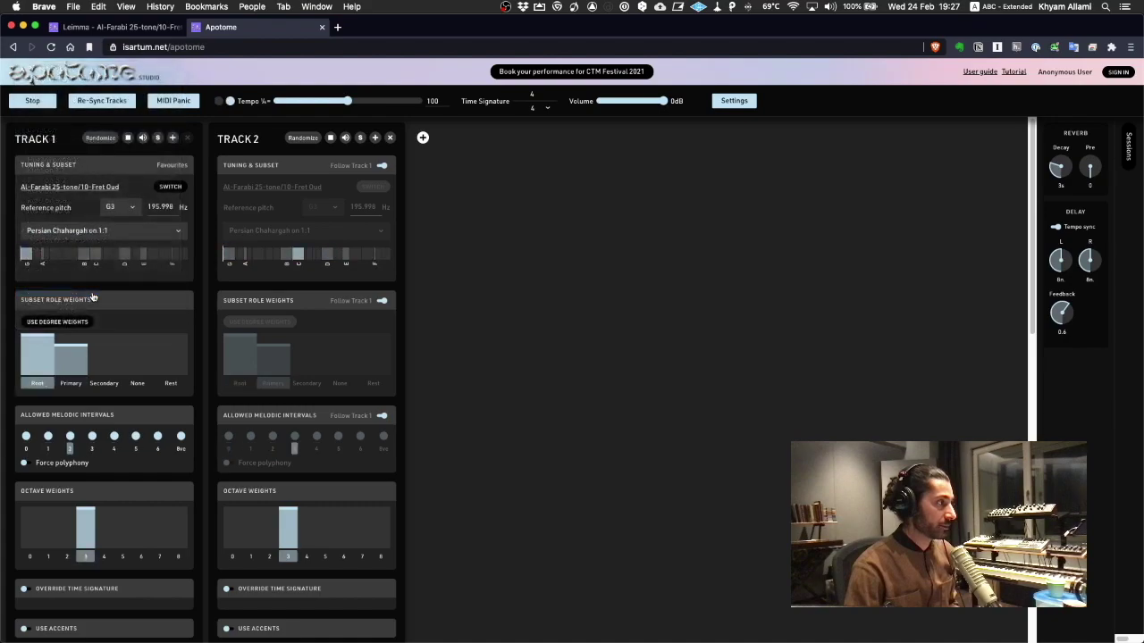
click(128, 231)
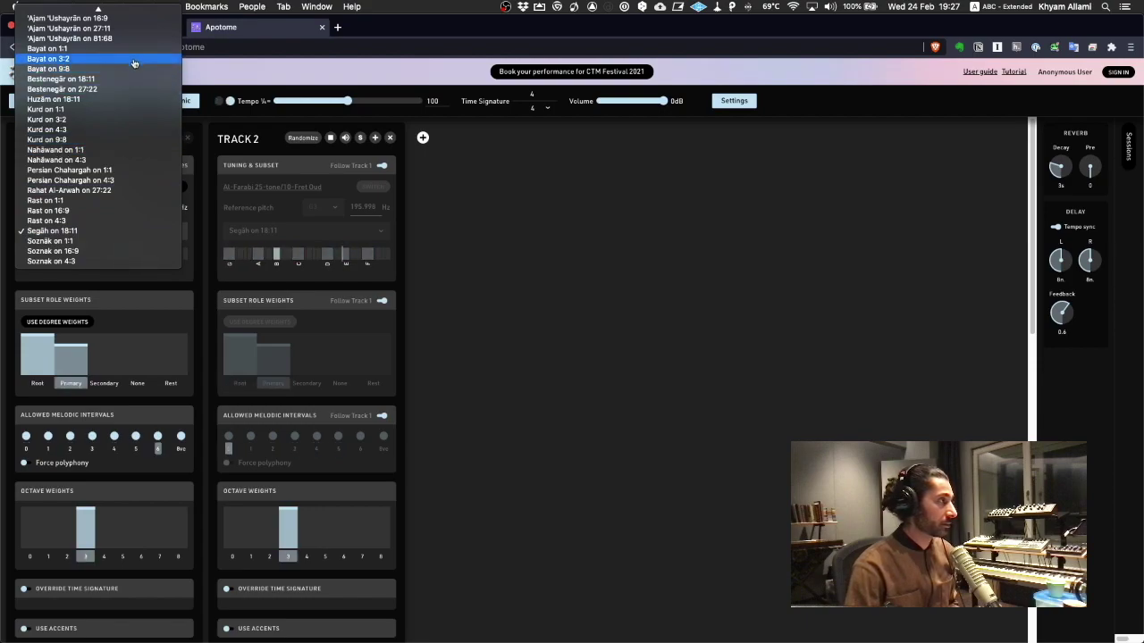
key(Escape)
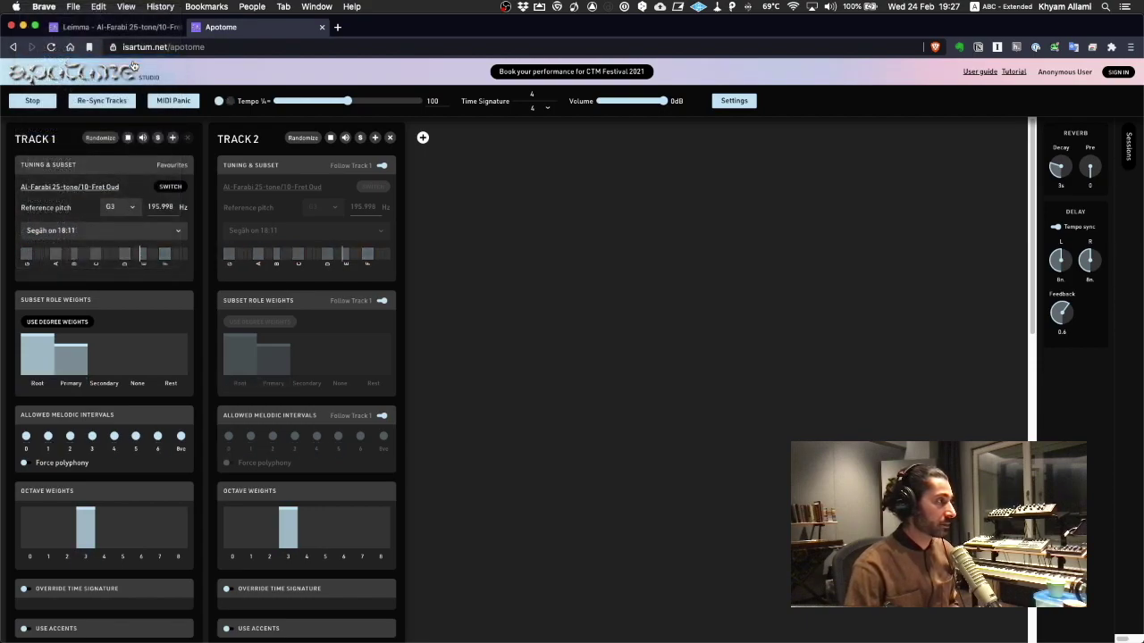